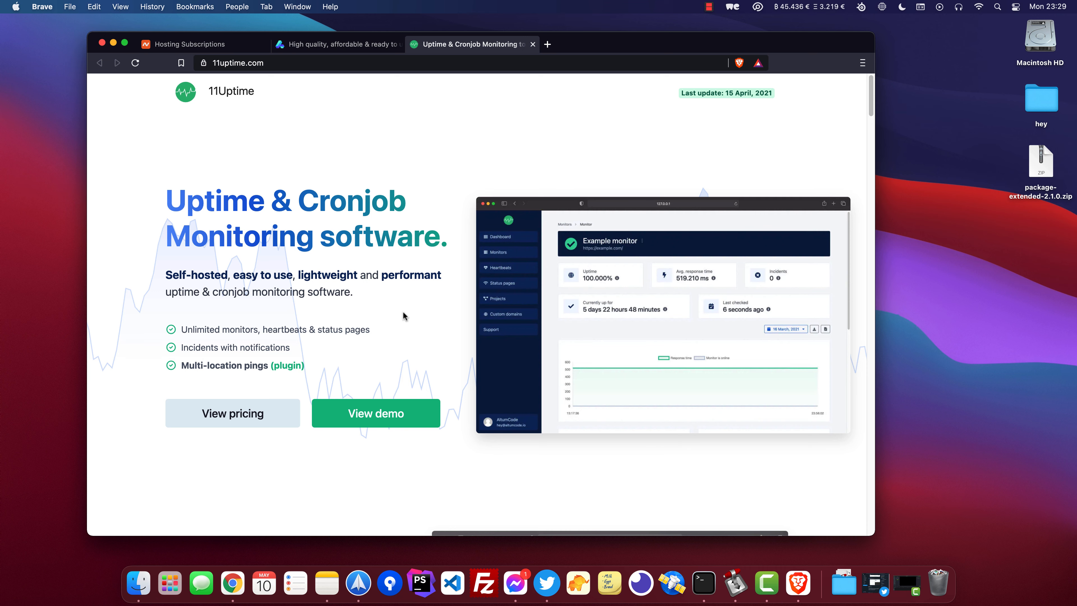
Open cPanel for the altum.dev hosting subscription and go to MySQL Databases.
click(209, 44)
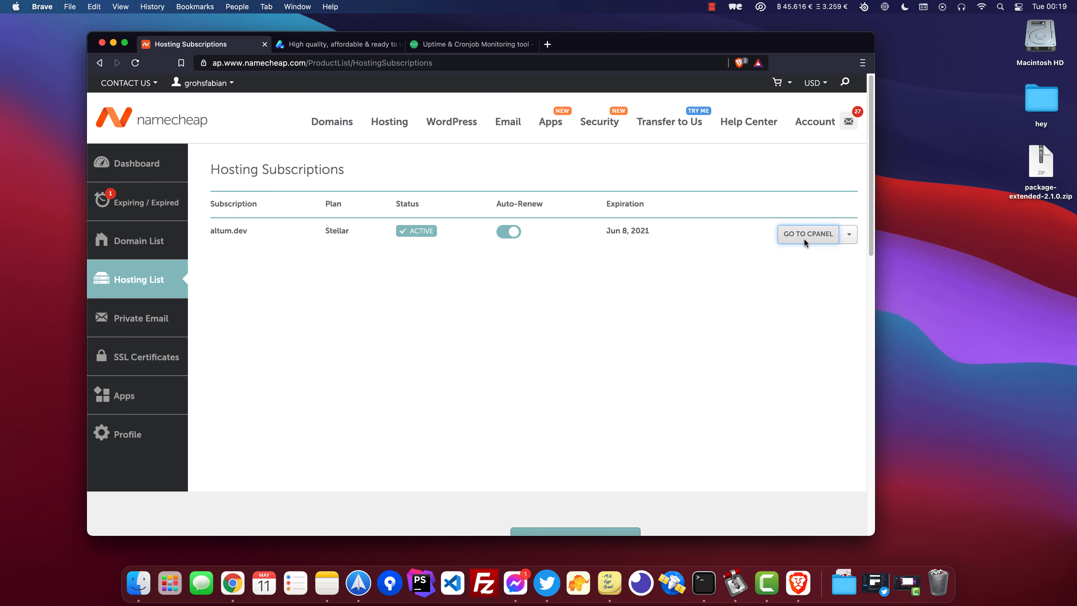
click(804, 236)
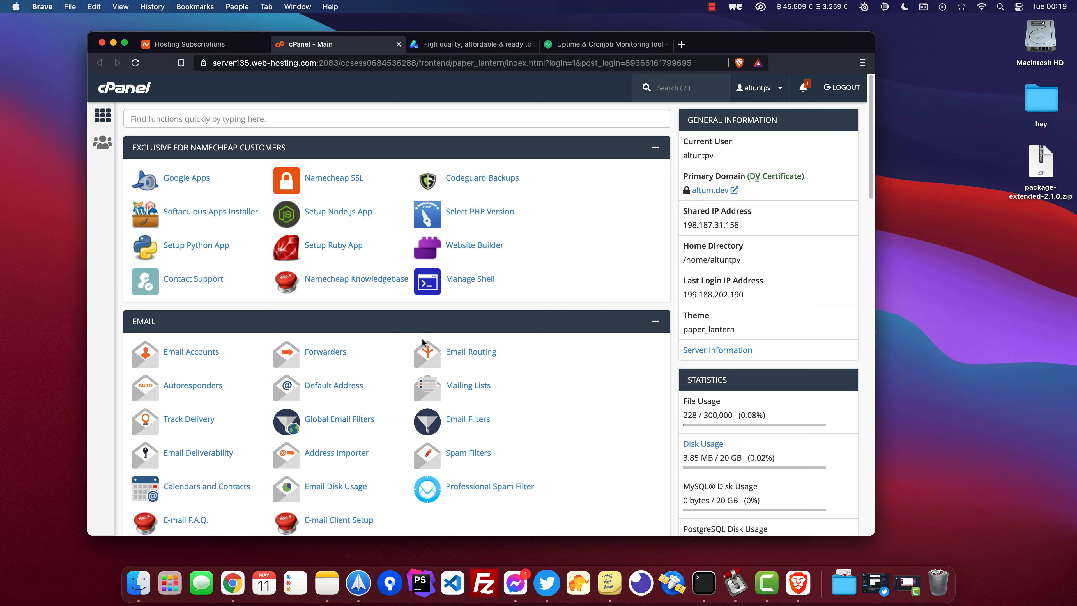
scroll(423, 342, down, 5)
key(super+f)
text(mysql)
scroll(397, 321, down, 2)
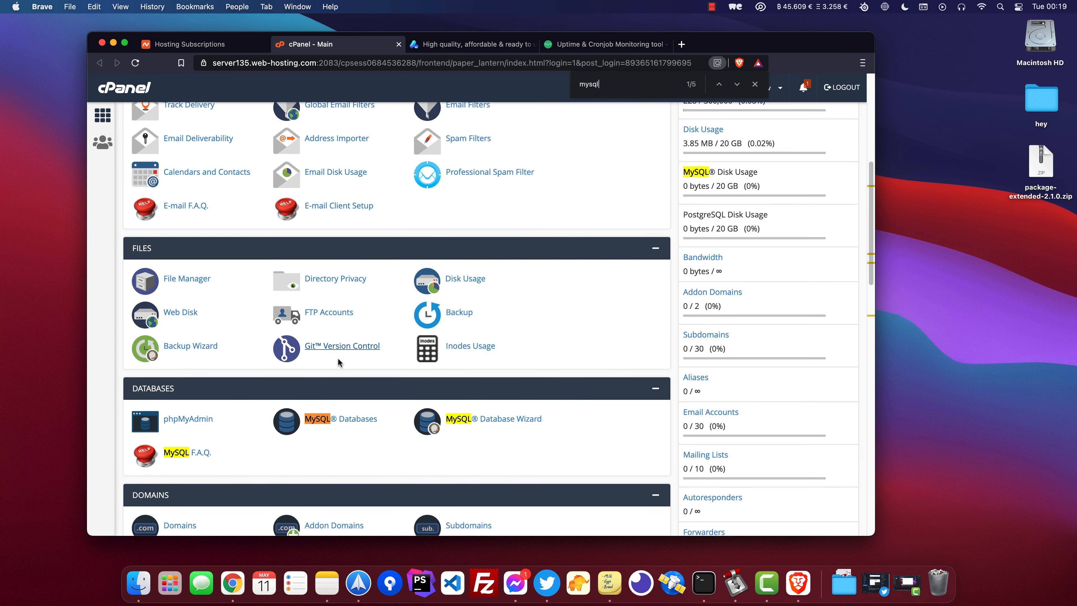
click(360, 424)
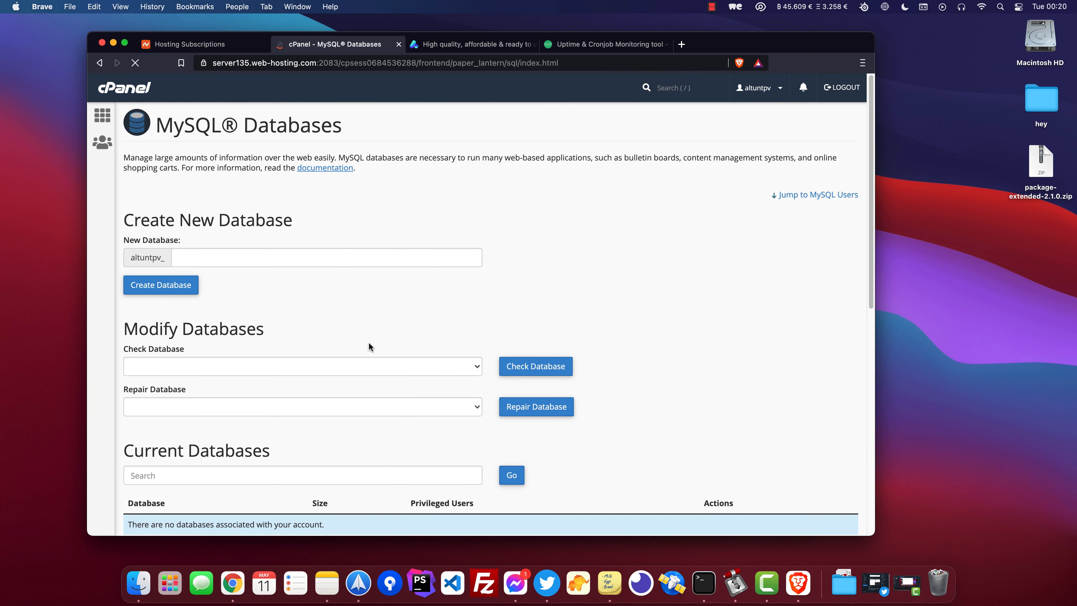
Create a new database named 11uptime.
click(318, 260)
text(11uptime)
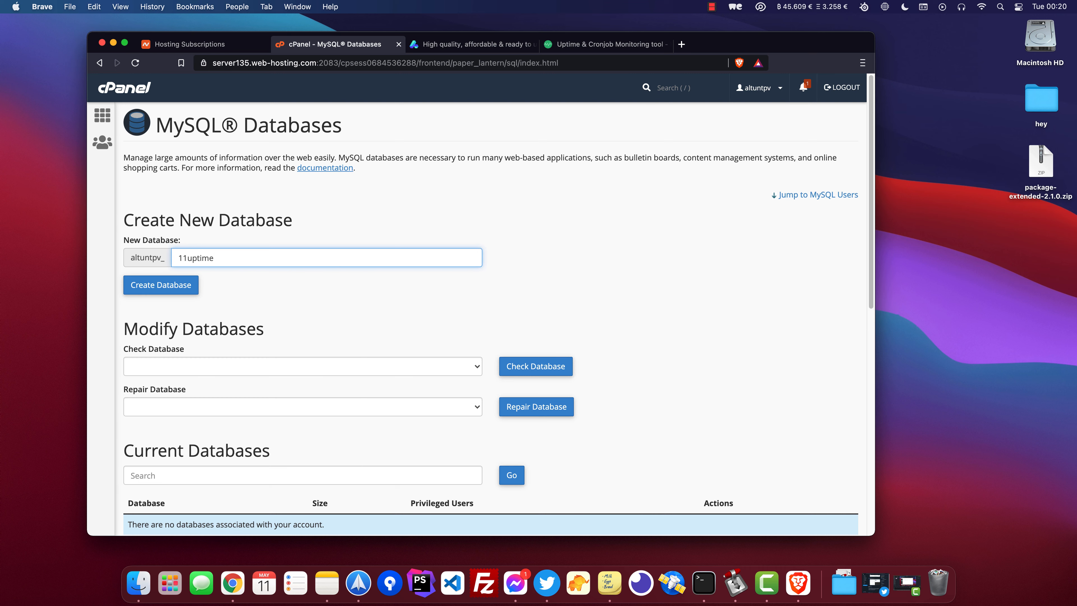
key(Return)
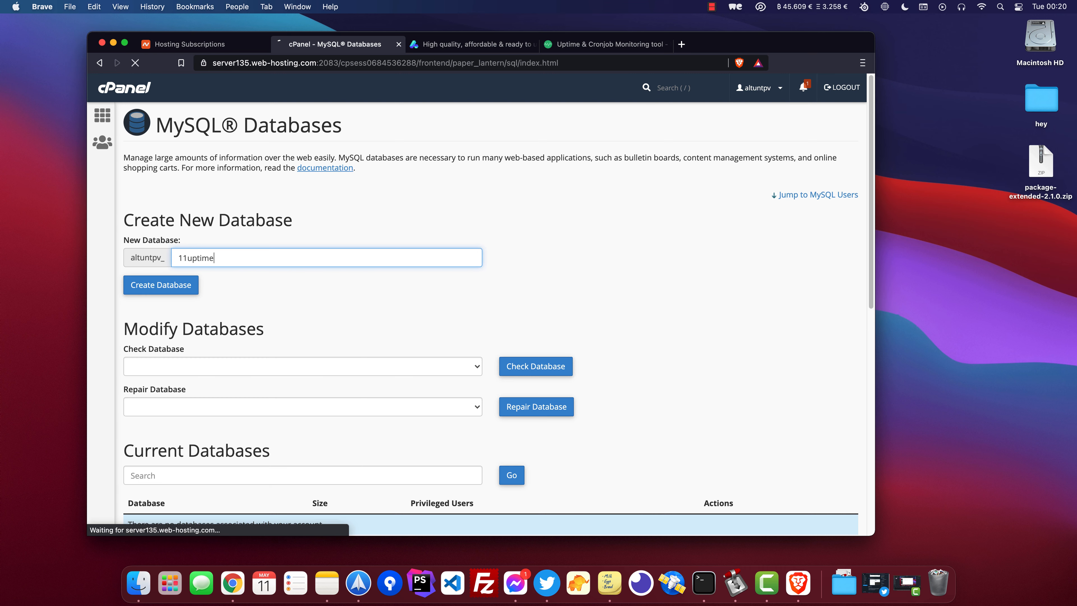
Copy the full database name into a new sticky note and return to the MySQL Databases page.
double_click(265, 164)
key(super+c)
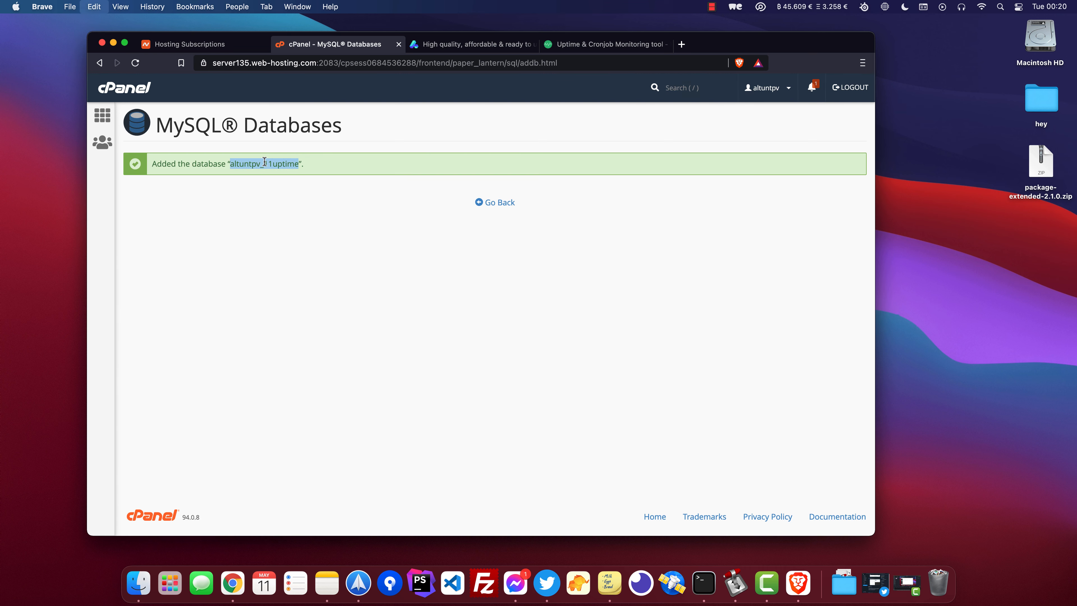
key(super+space)
text(stic)
key(Return)
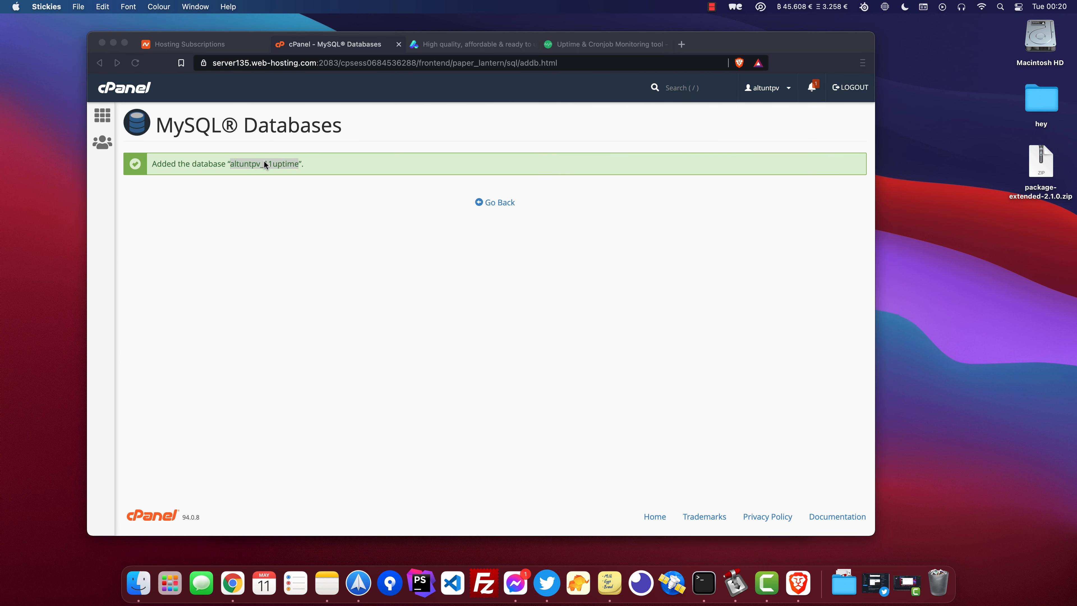
key(super+n)
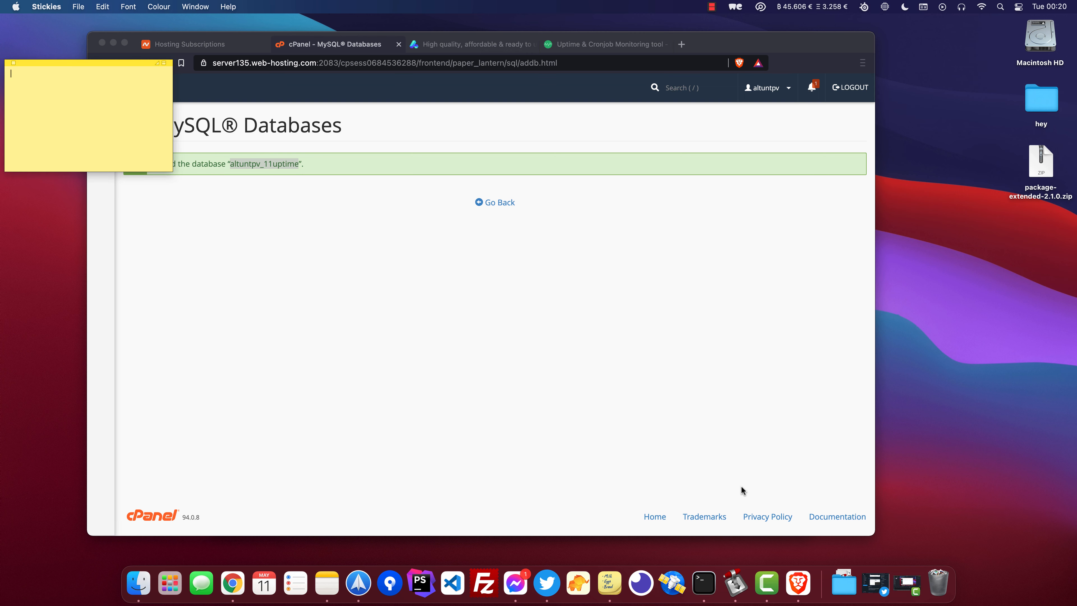
key(super+v)
key(Return)
key(Return)
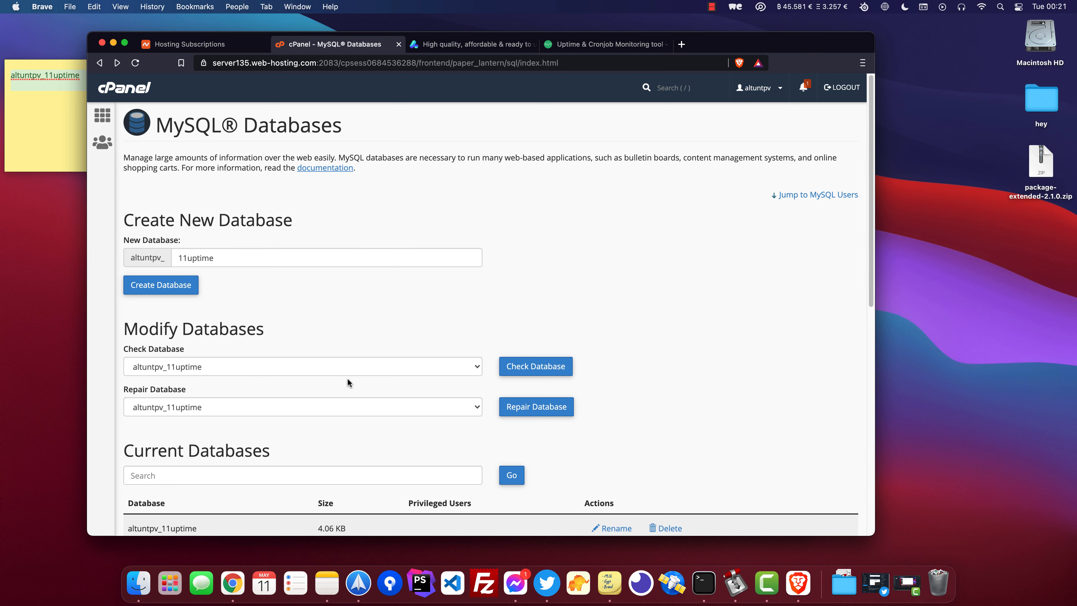
Enter 11uptime as the username for a new MySQL user.
scroll(348, 377, down, 3)
scroll(240, 399, down, 3)
click(225, 411)
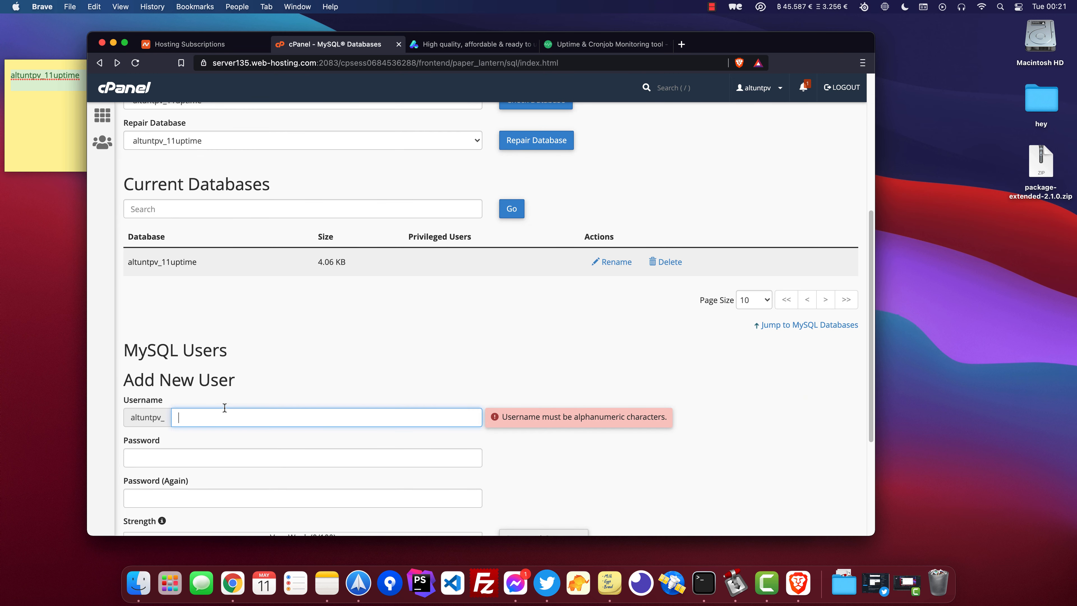
text(11uptime)
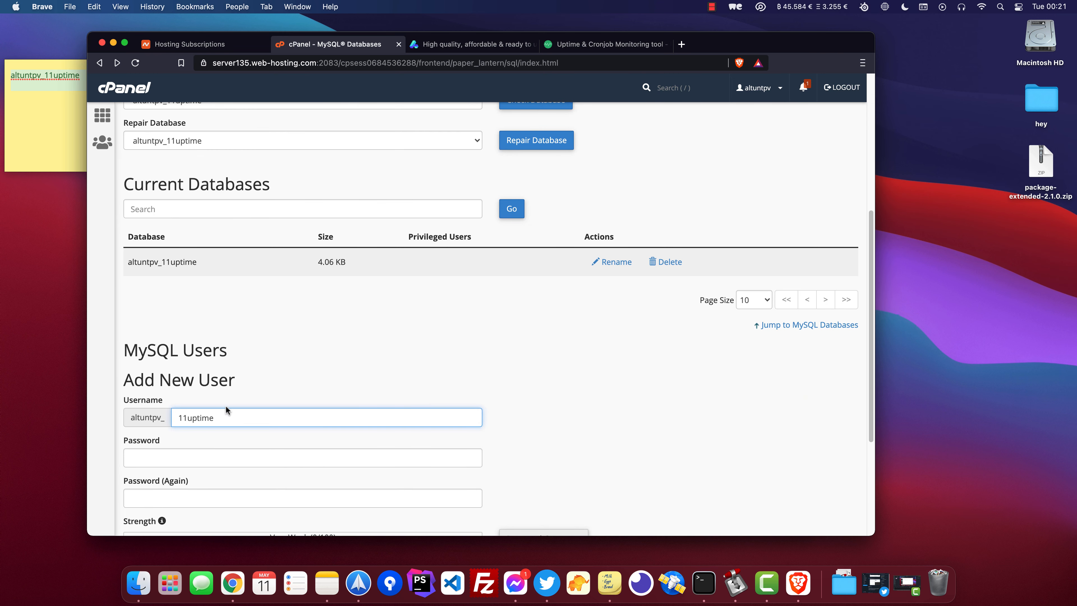
Generate a strong password for the user, copy it, confirm it was saved, and use it.
scroll(357, 387, down, 4)
click(544, 357)
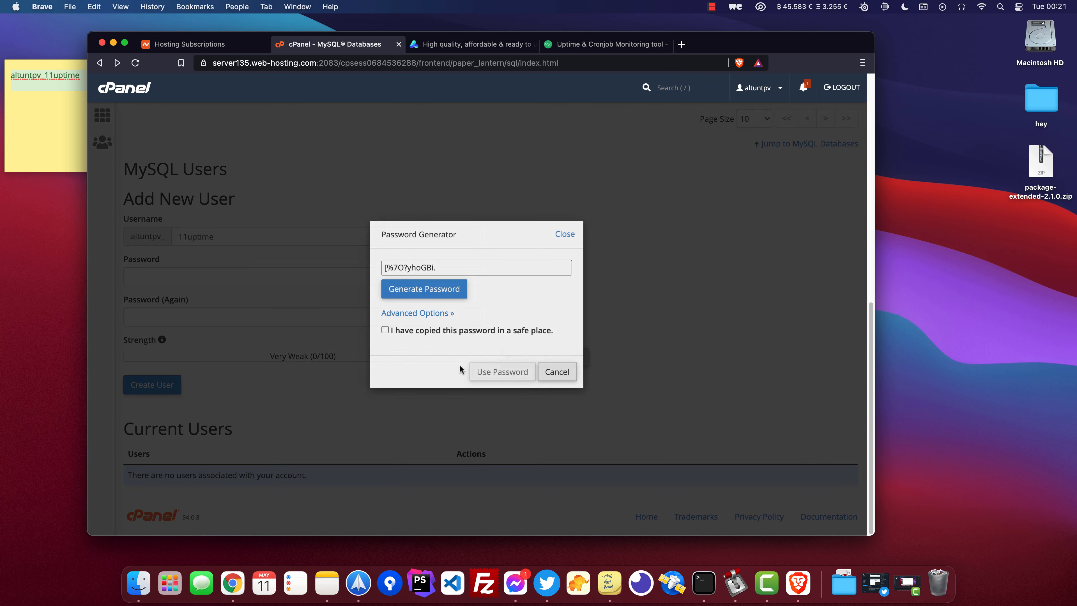
triple_click(472, 267)
key(super+c)
click(384, 329)
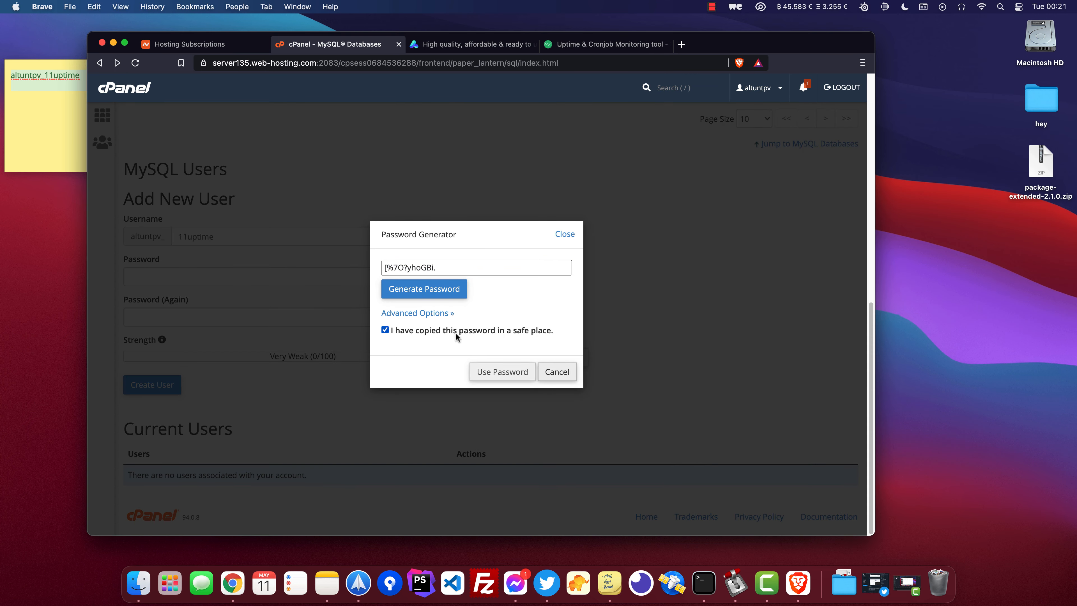
click(502, 371)
Paste the generated password into the sticky note and create the MySQL user.
click(61, 162)
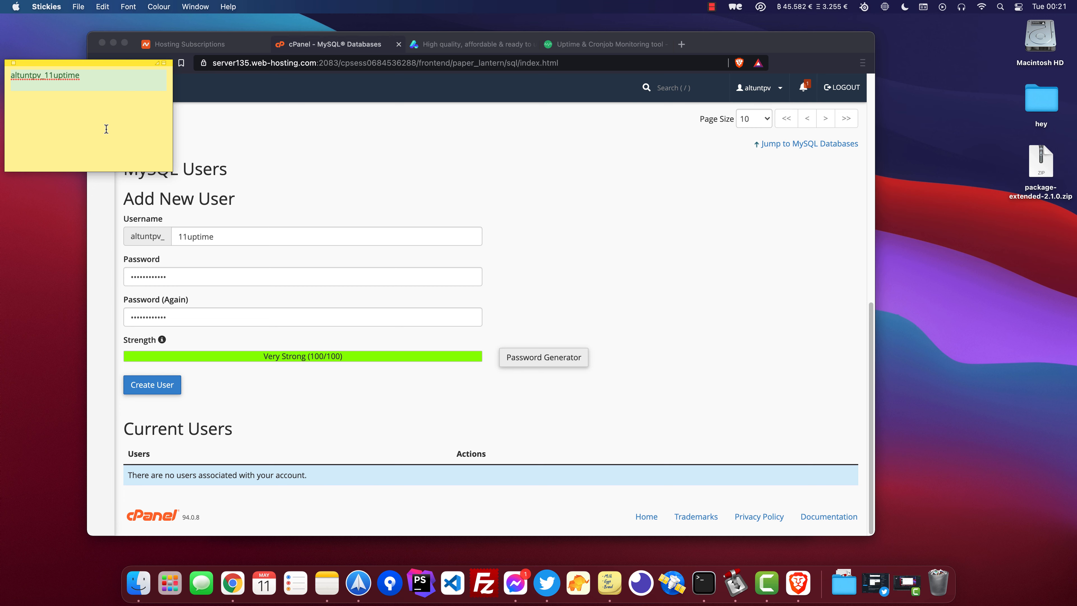
key(super+v)
click(171, 385)
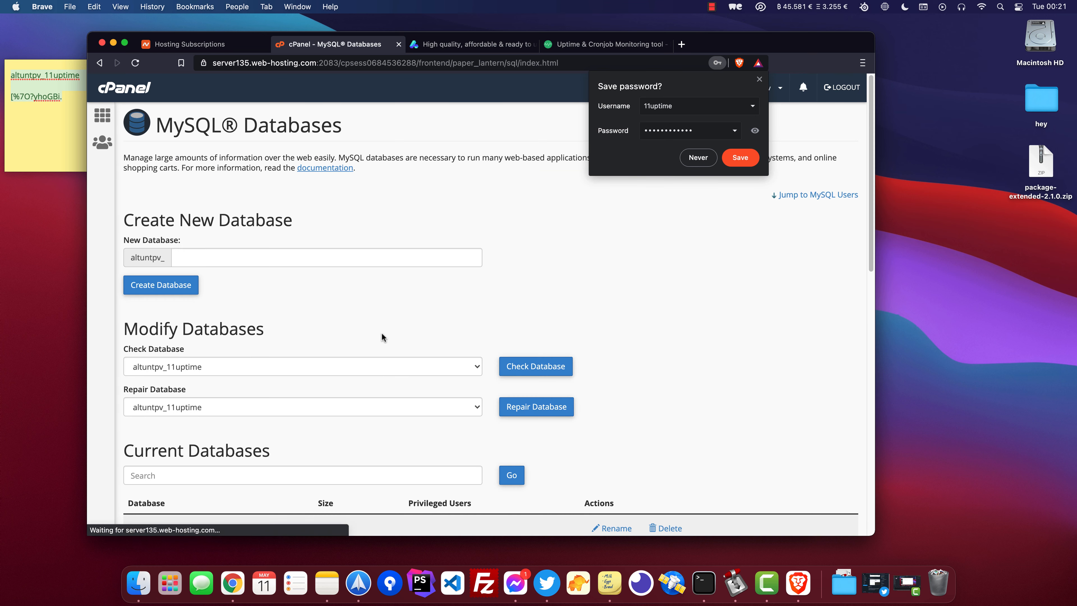
Add the 11uptime user to the 11uptime database.
scroll(322, 323, down, 3)
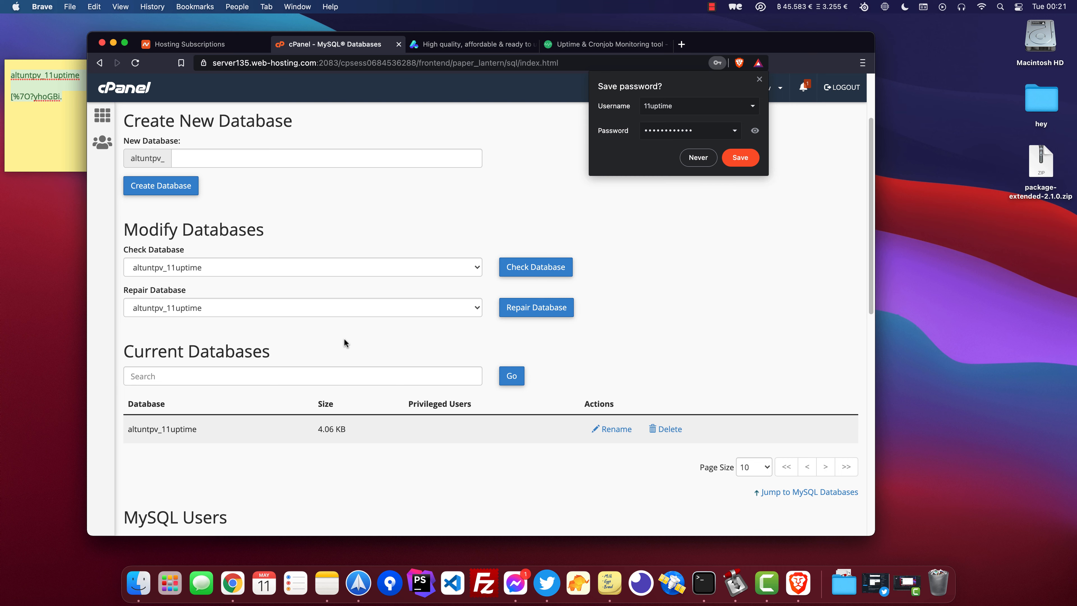
scroll(345, 339, down, 5)
scroll(345, 338, down, 5)
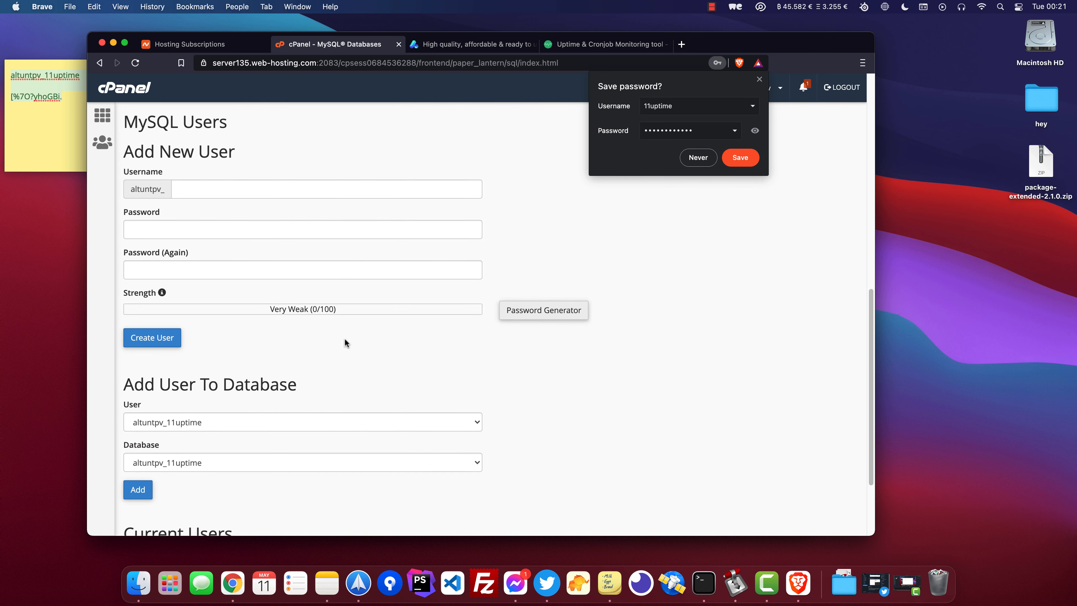
drag(137, 295, 264, 282)
click(260, 289)
click(138, 394)
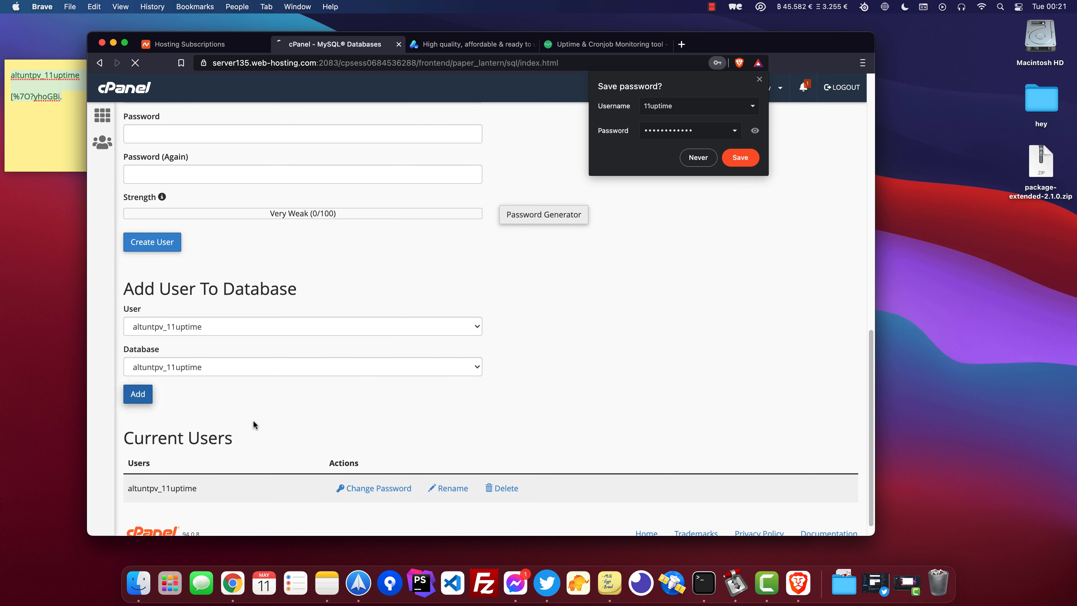
Grant the user all privileges on the database and save the changes.
scroll(254, 275, down, 2)
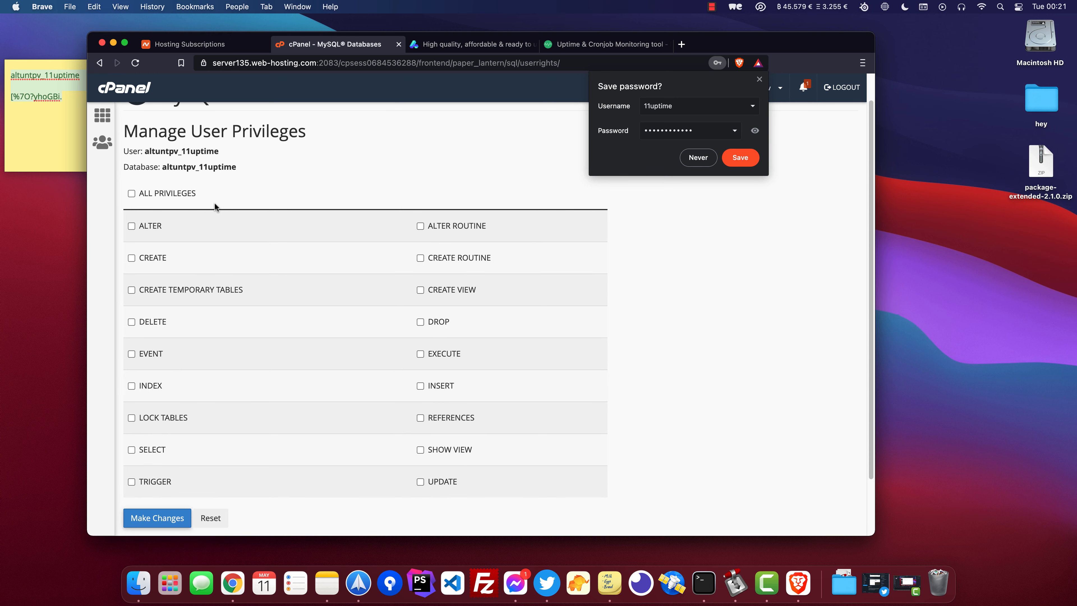
click(195, 198)
click(169, 521)
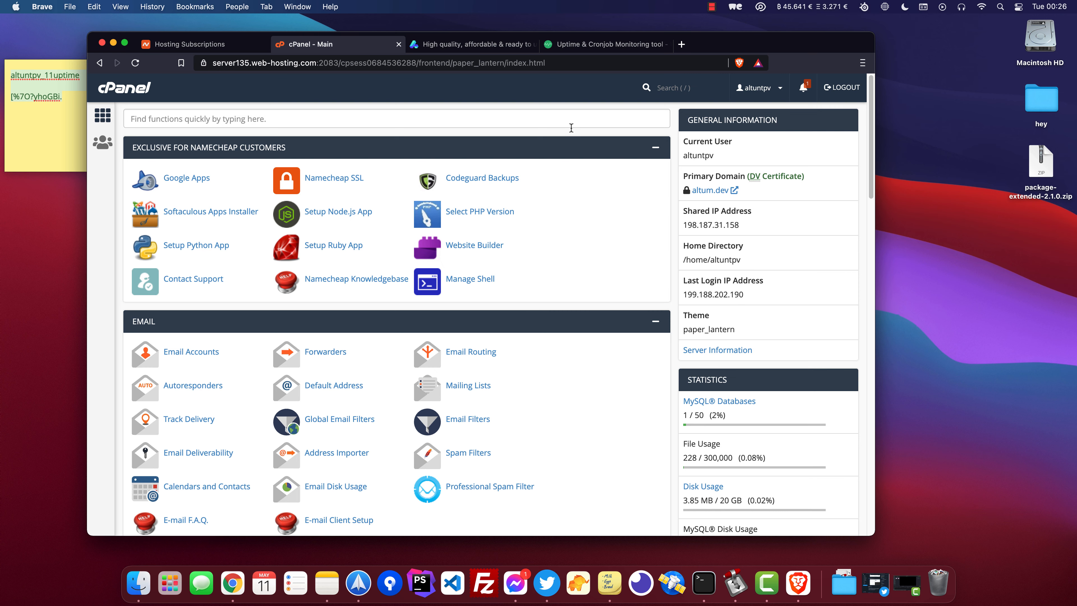
Find and open the File Manager from the cPanel home page.
key(super+f)
text(file man)
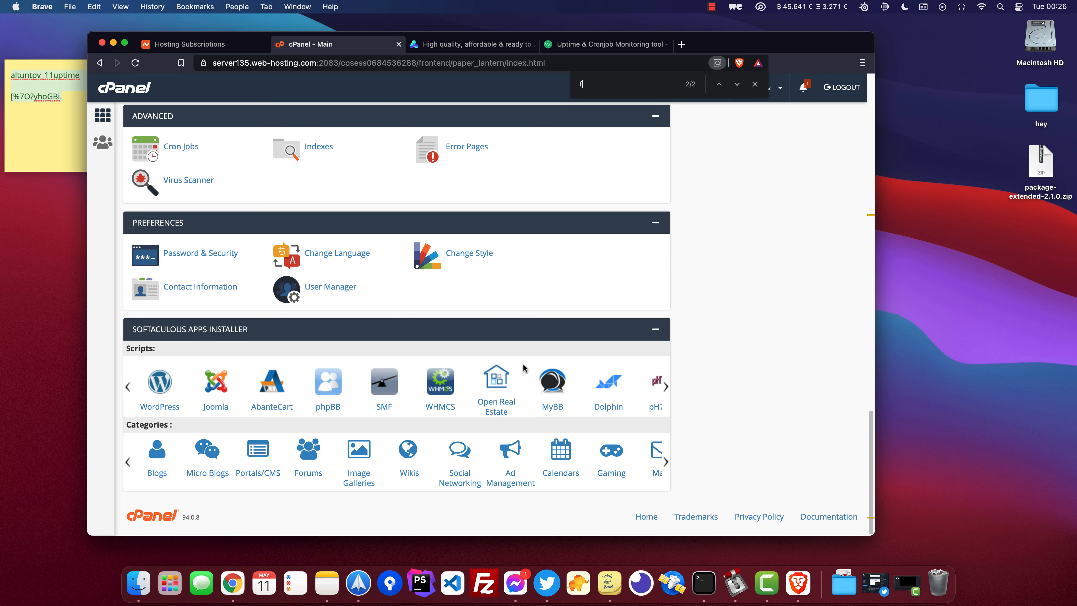
key(Return)
click(191, 306)
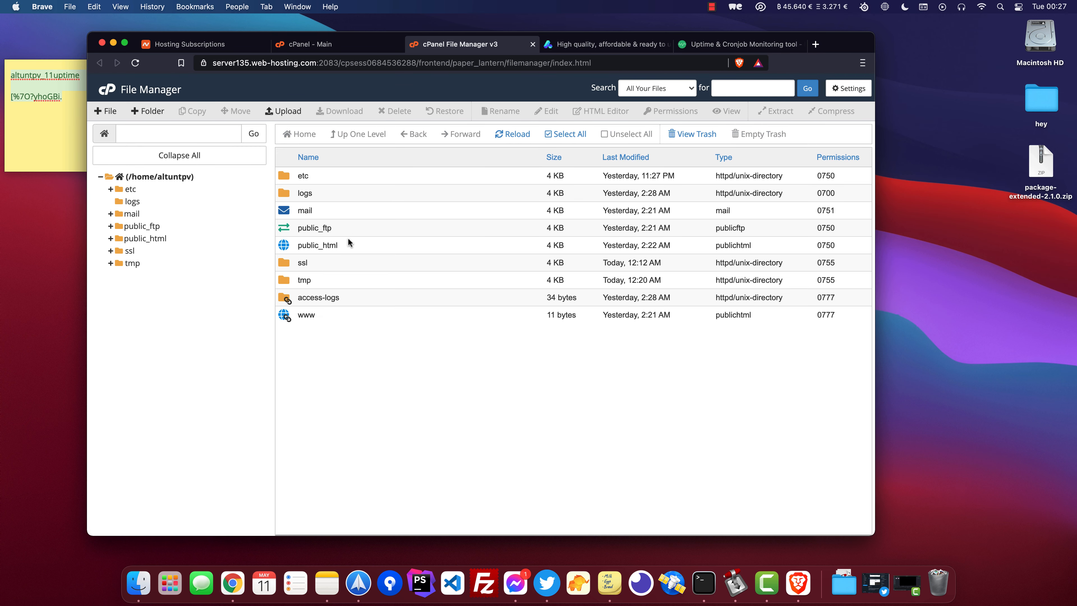
Open public_html, select all its files and permanently delete them, skipping the trash.
double_click(346, 240)
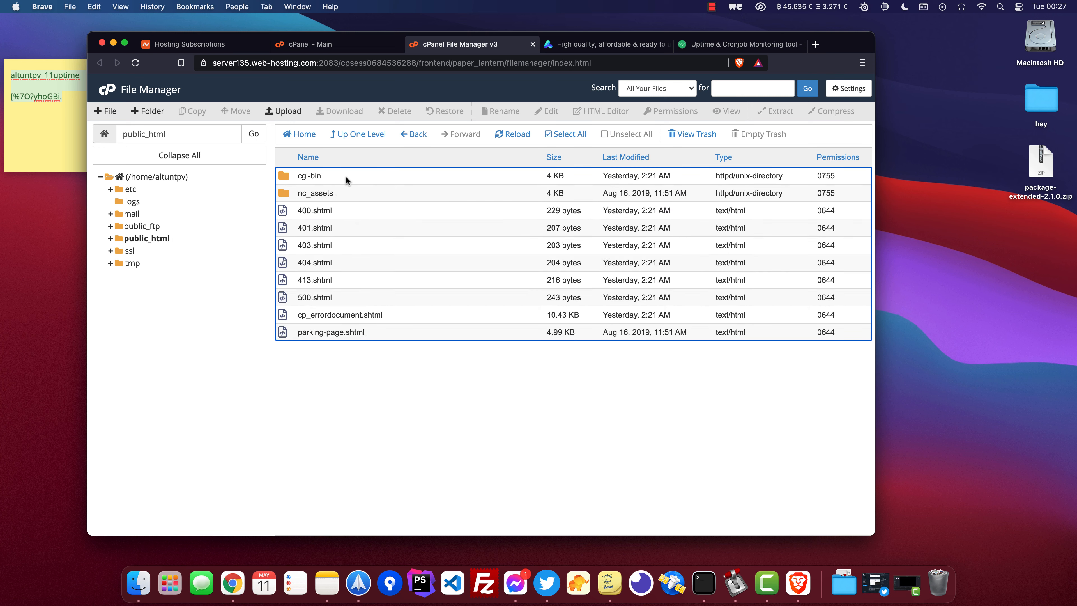
click(346, 176)
shift+click(382, 331)
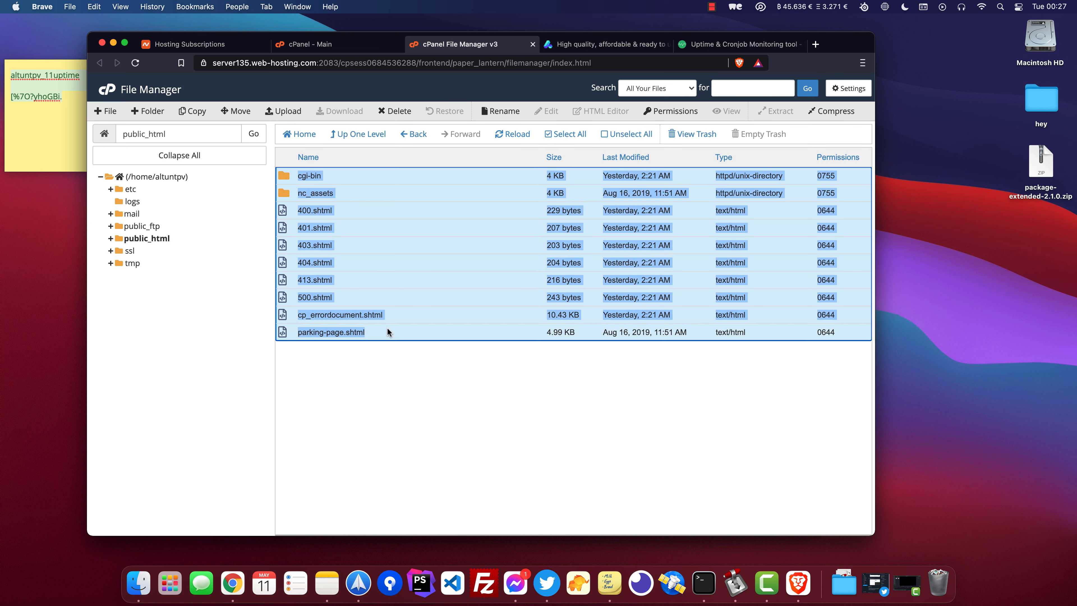
click(393, 111)
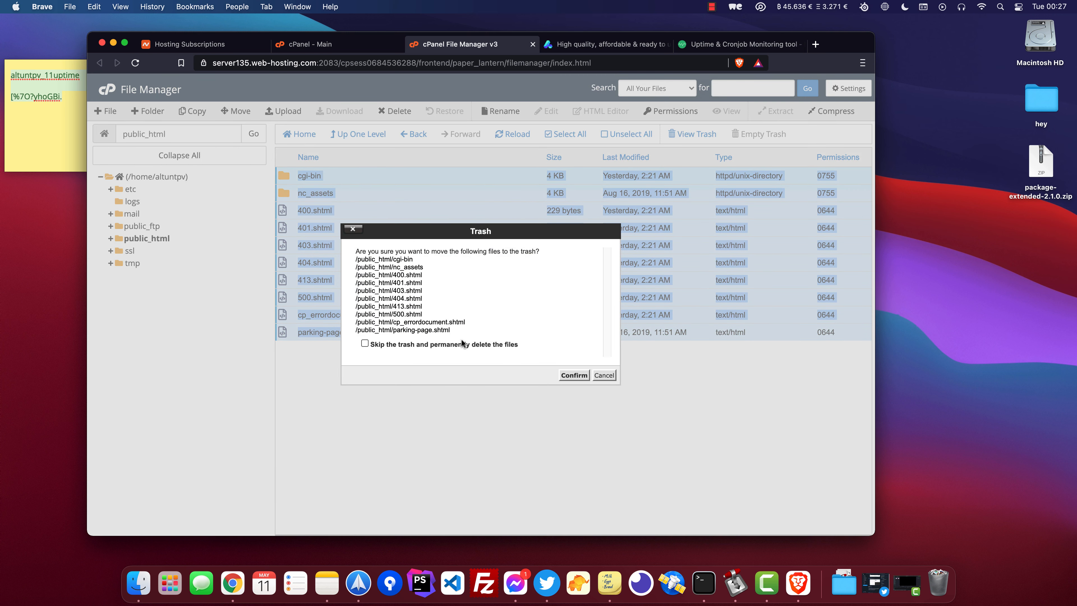
click(365, 343)
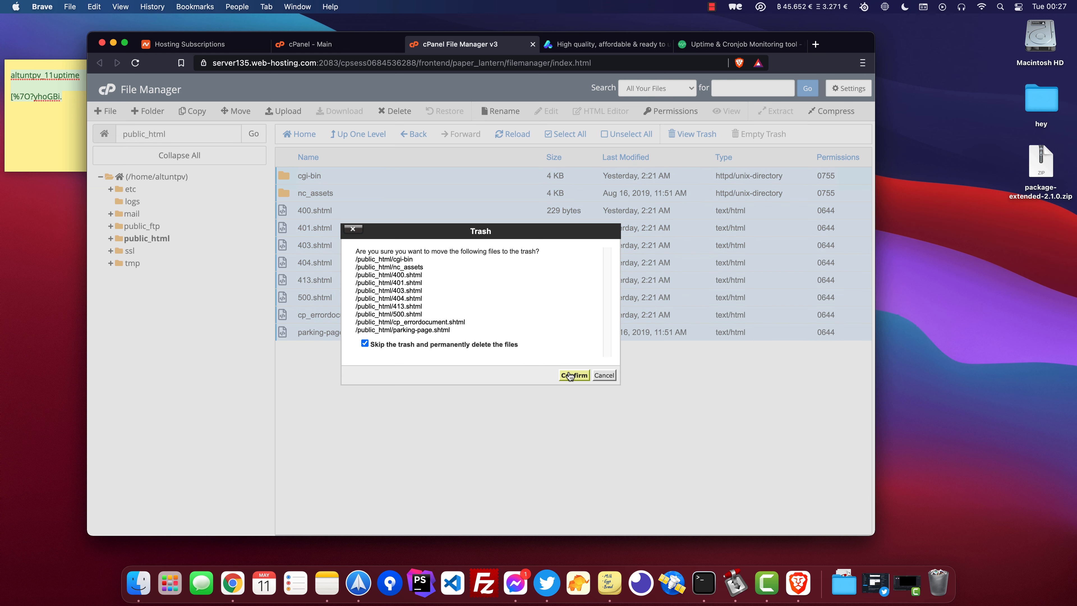
click(570, 375)
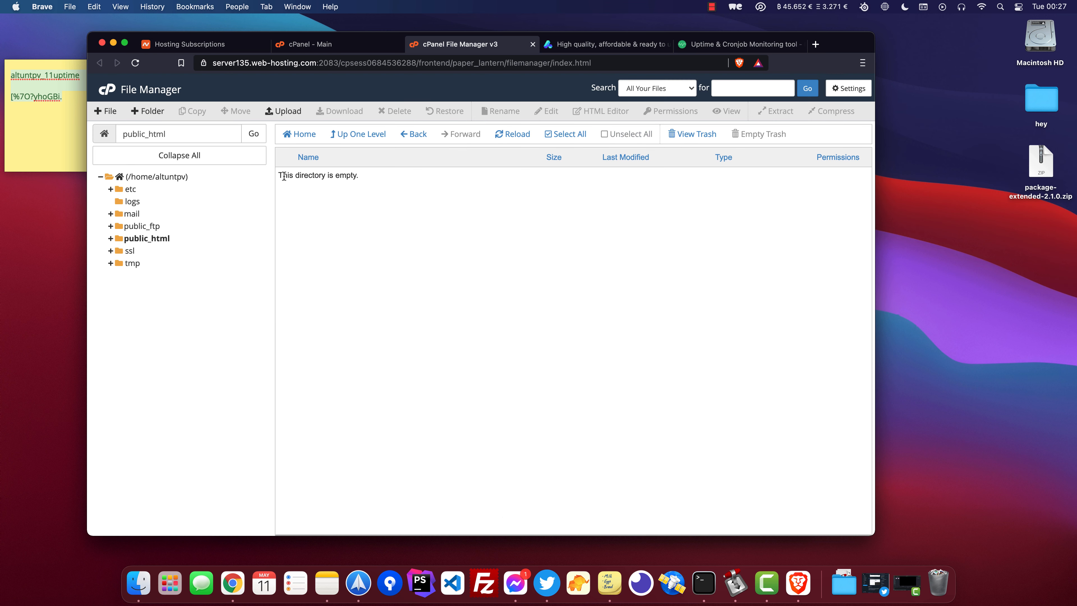
Open the file upload page for public_html.
drag(284, 175, 373, 176)
click(433, 282)
click(283, 111)
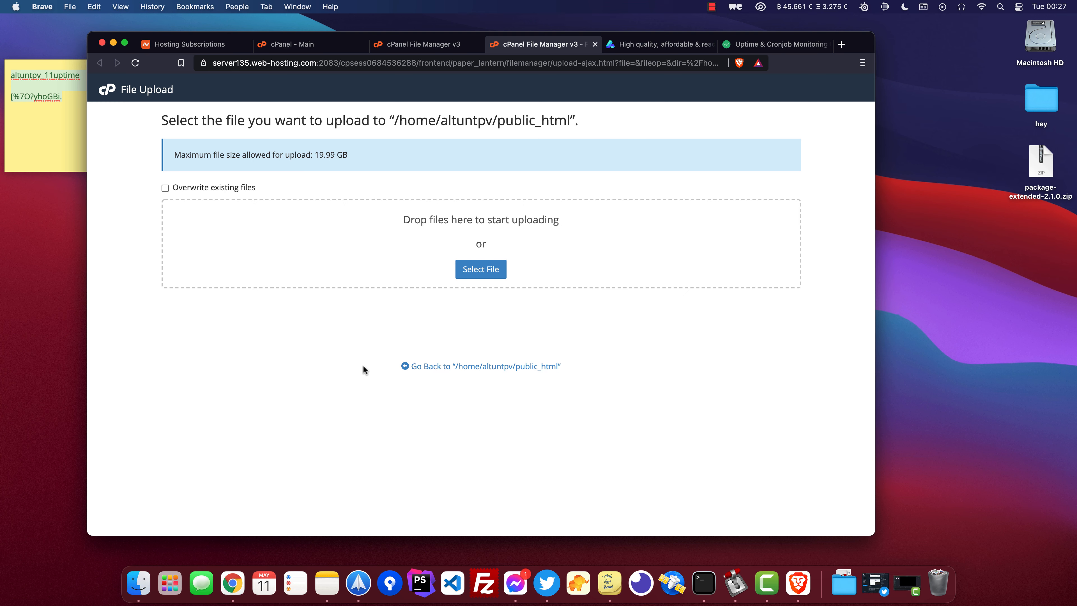
Extract package-extended-2.1.0.zip on the desktop and browse into its product folder.
click(141, 579)
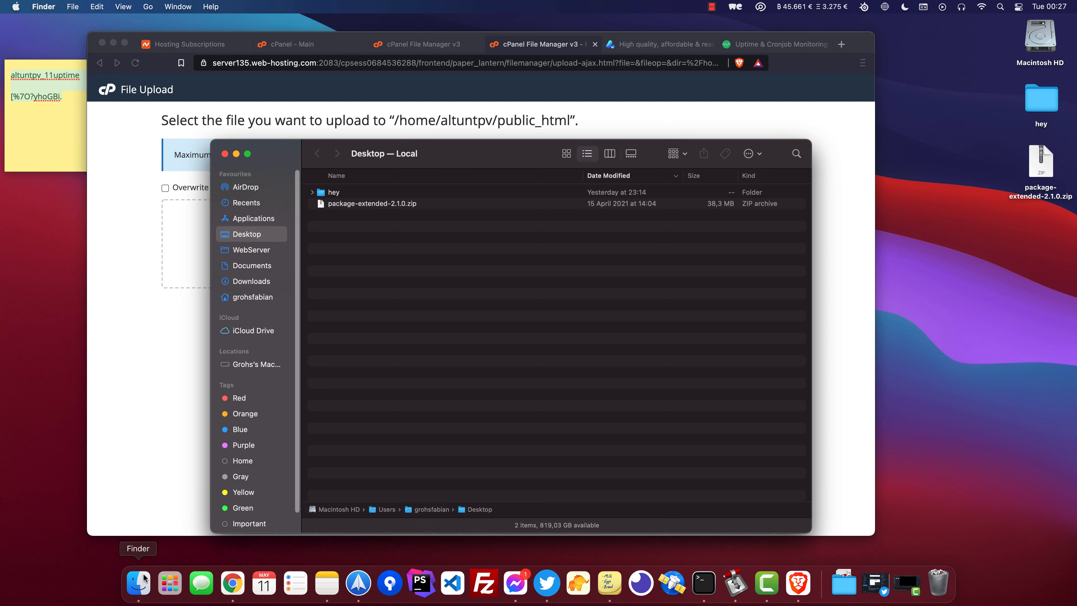
double_click(363, 203)
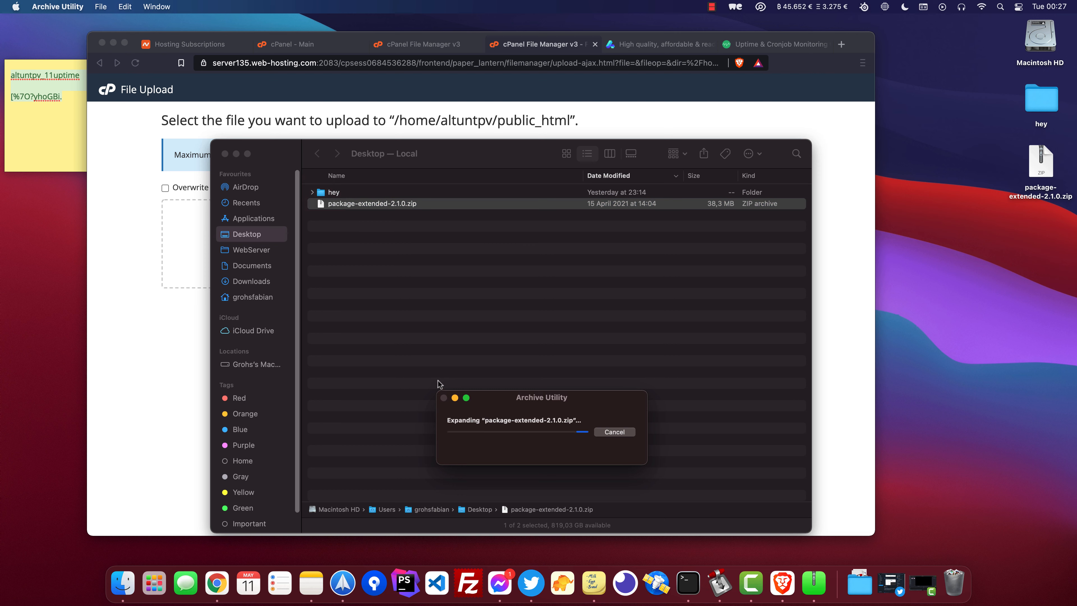
double_click(386, 214)
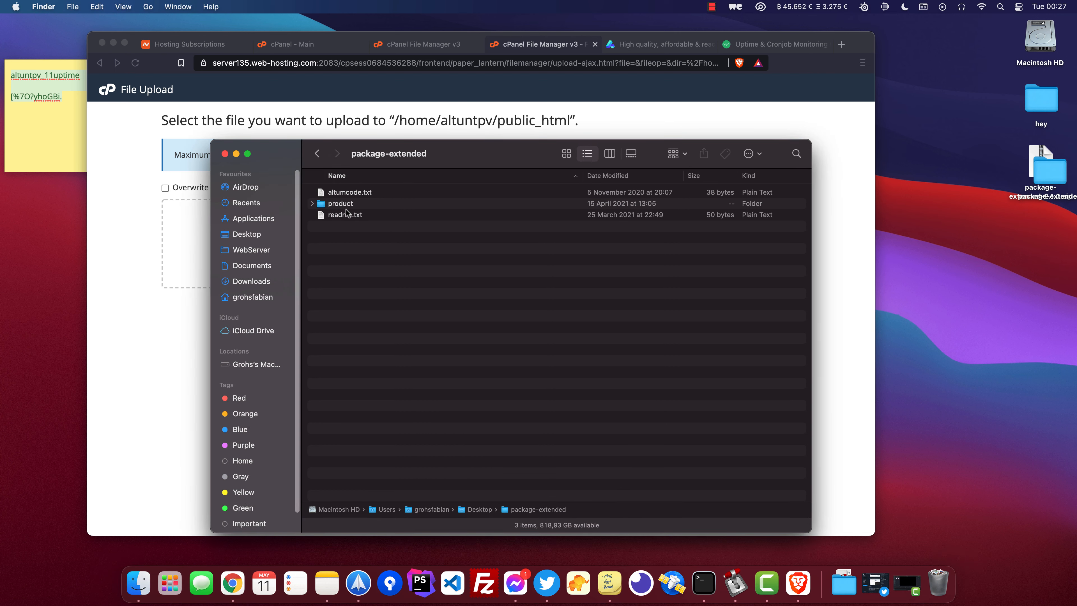
double_click(339, 204)
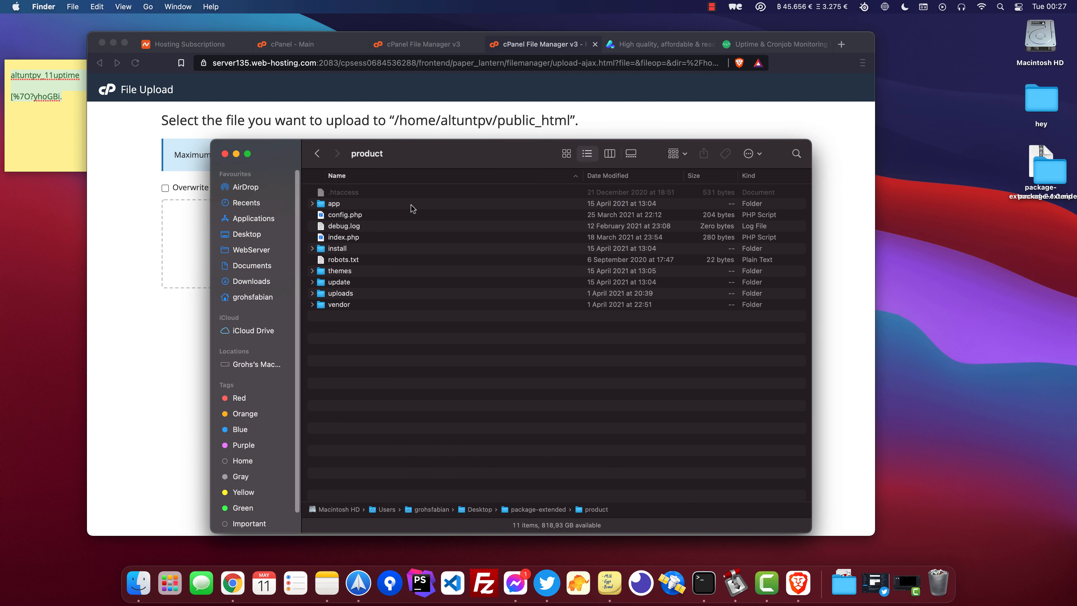
click(322, 157)
click(359, 203)
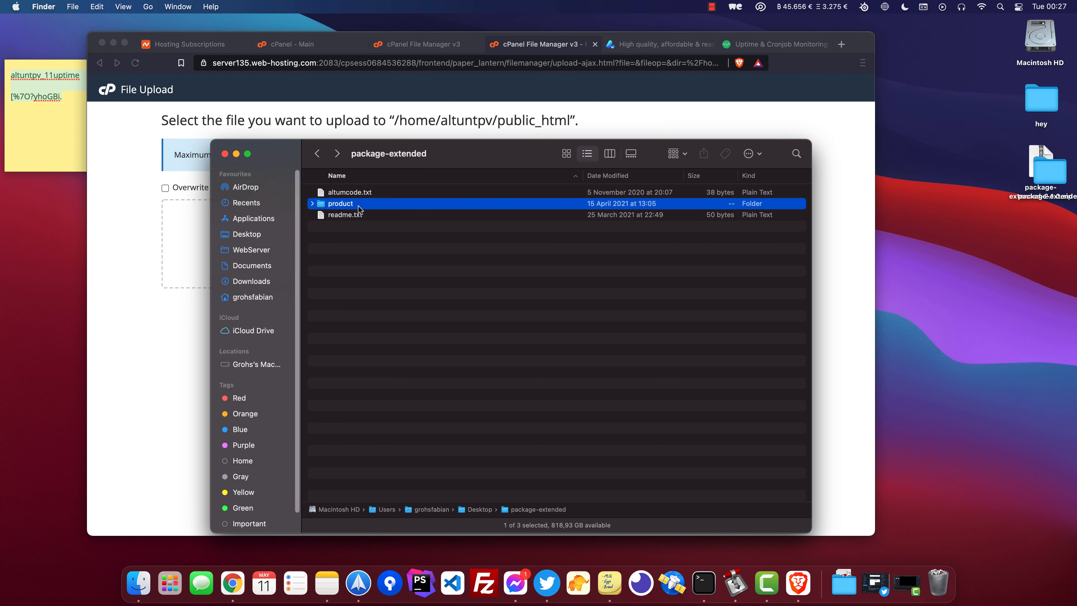
Compress the product folder and upload product.zip to public_html.
right_click(360, 205)
click(415, 274)
drag(346, 215, 197, 213)
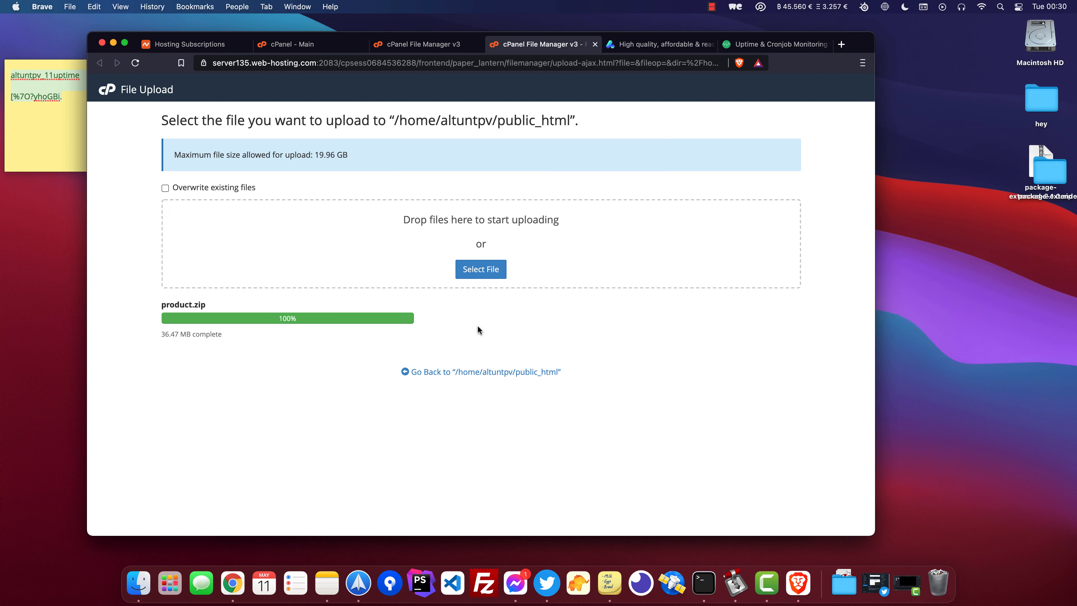
Extract product.zip into public_html.
click(467, 375)
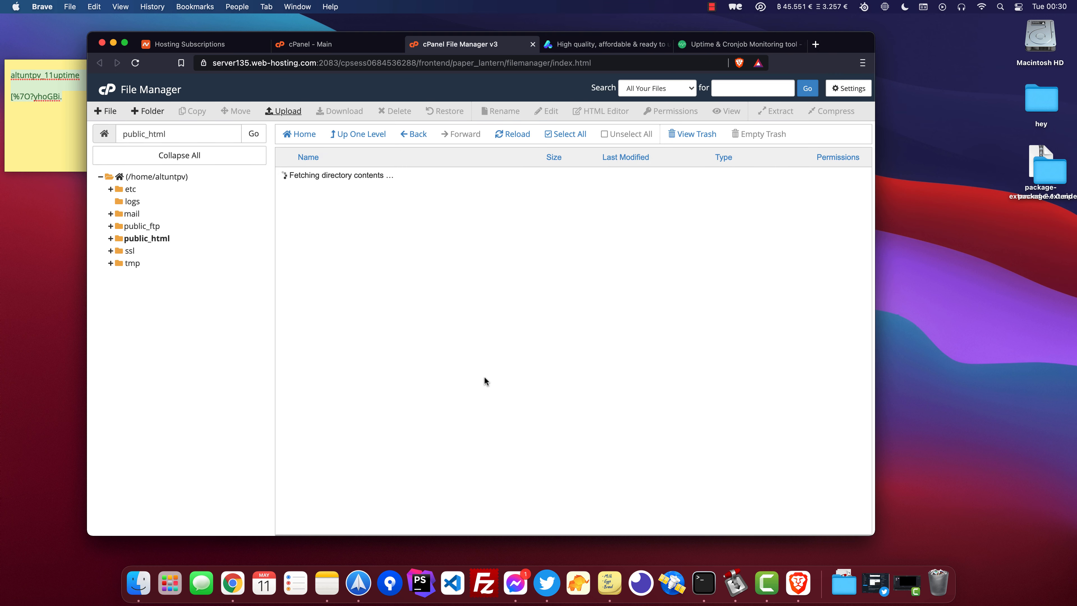
click(296, 174)
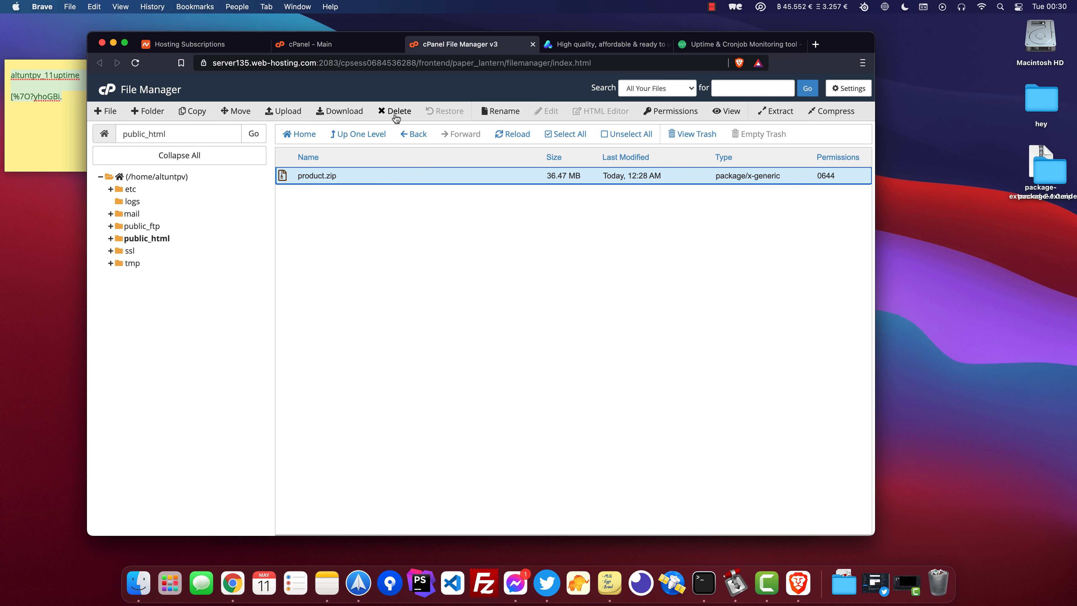
click(776, 111)
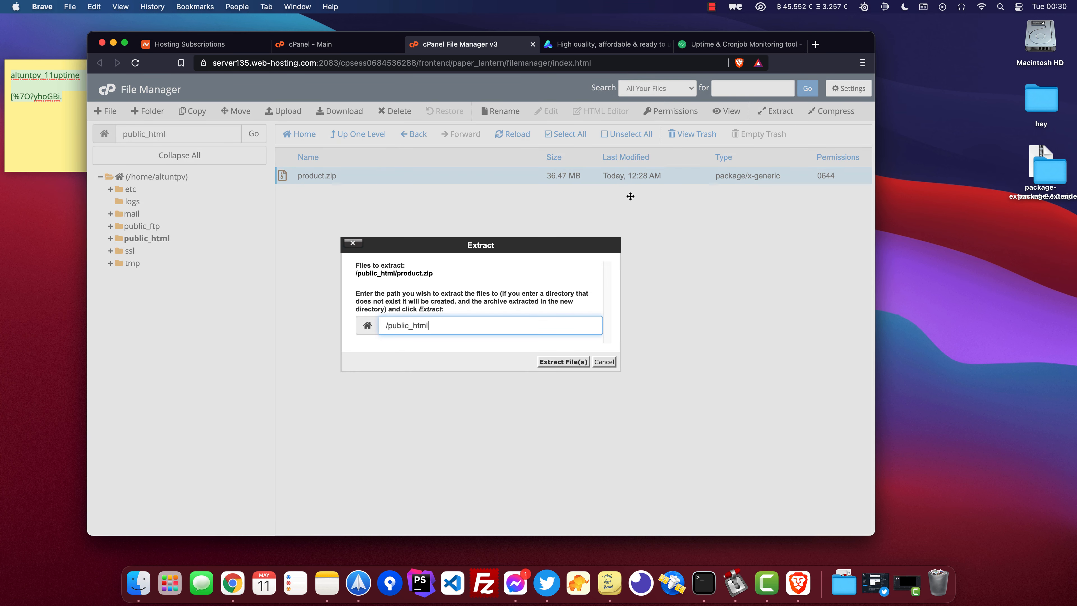
click(570, 362)
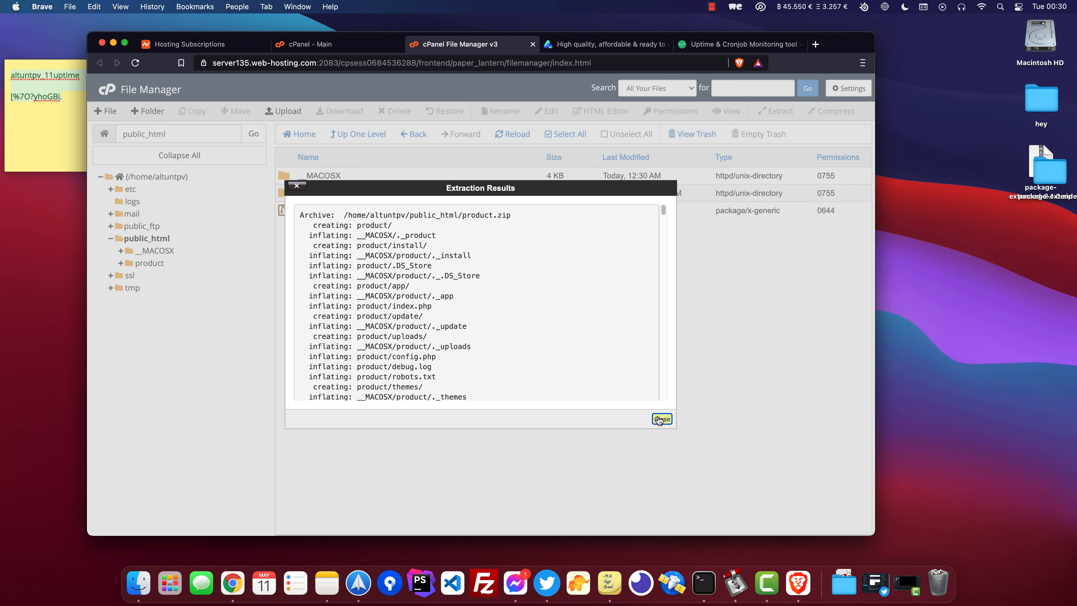
click(662, 419)
Permanently delete the __MACOSX folder and product.zip from public_html, skipping the trash.
click(373, 175)
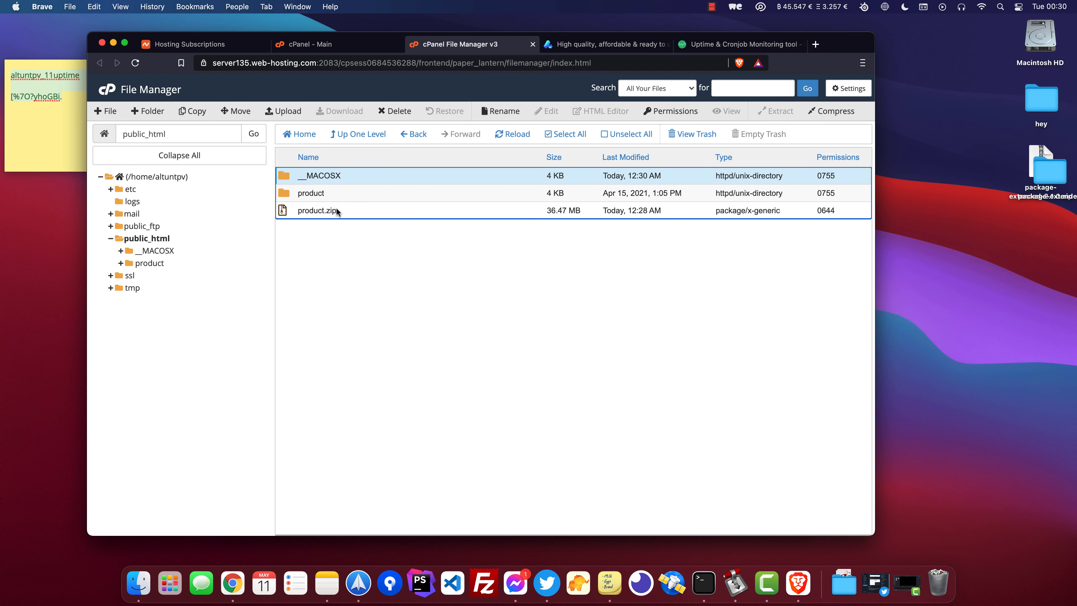
super+click(336, 209)
right_click(357, 208)
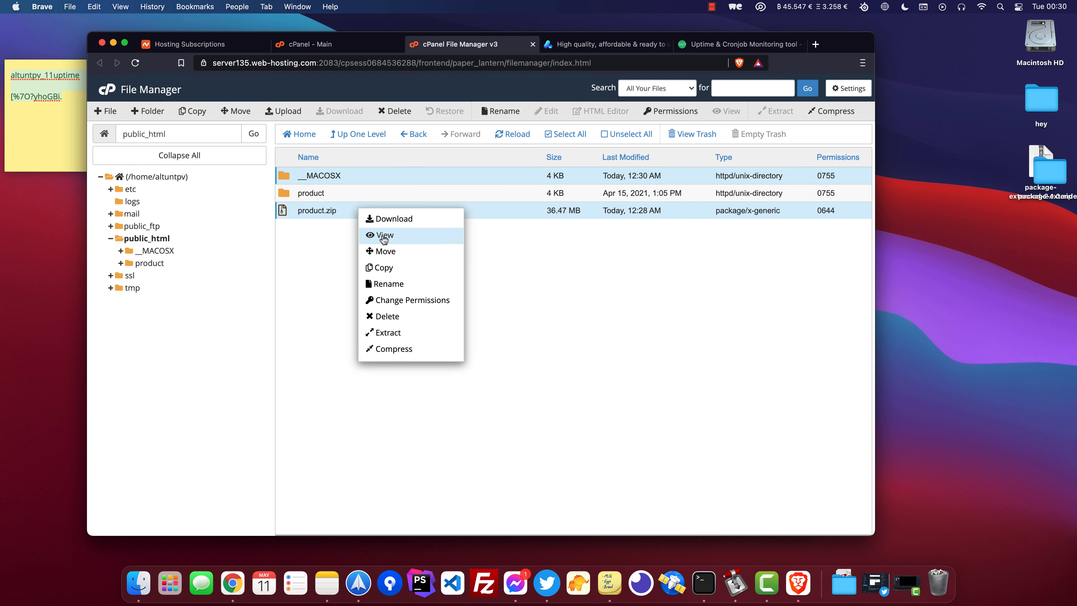
click(410, 316)
click(461, 313)
click(564, 343)
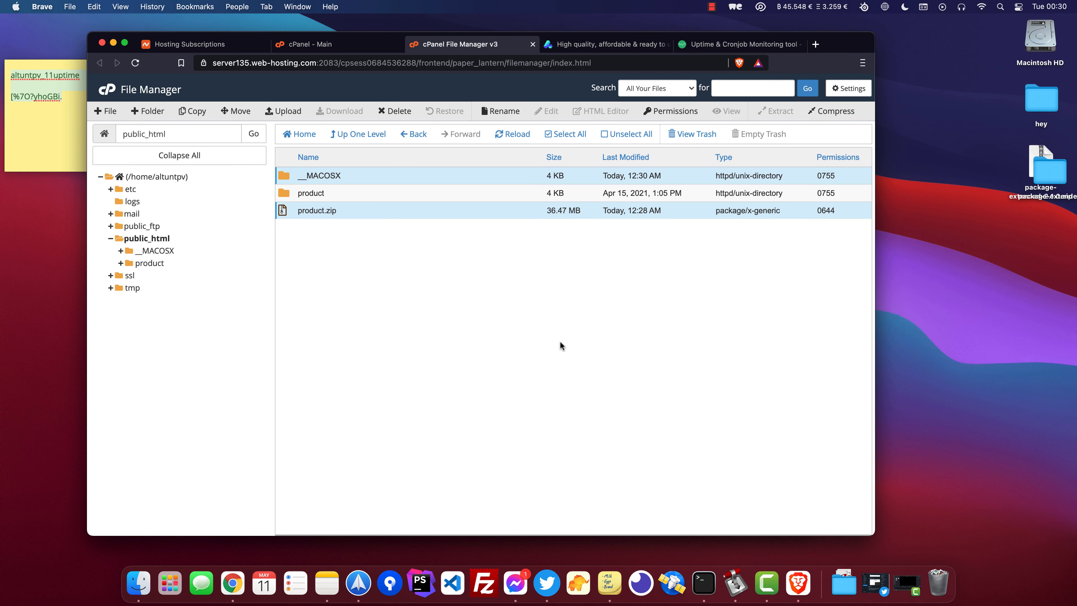
Move all contents of the product folder up into public_html.
click(333, 175)
double_click(333, 175)
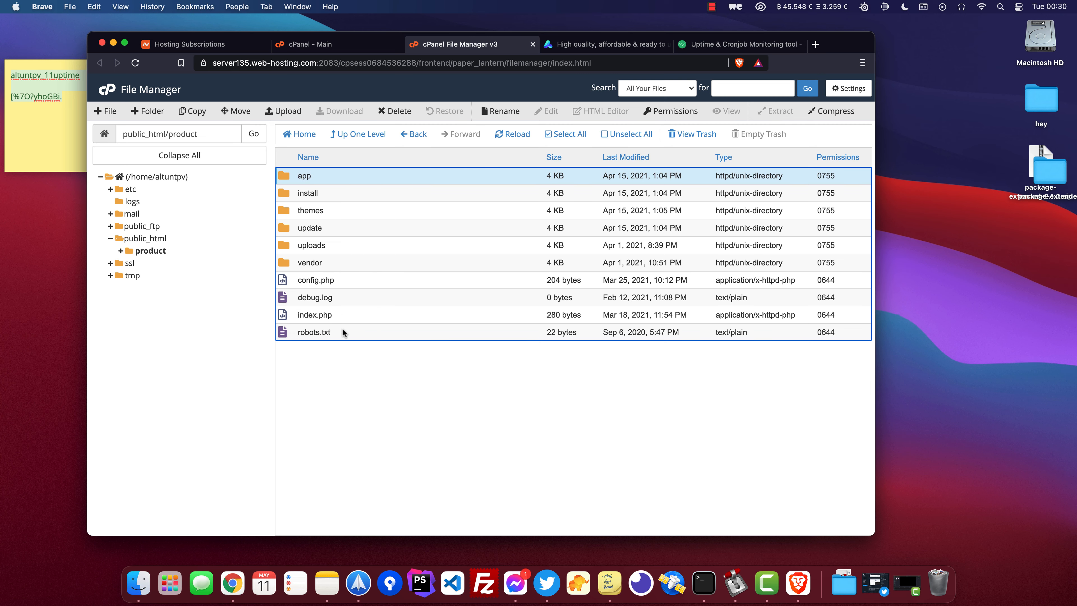
drag(343, 332, 150, 242)
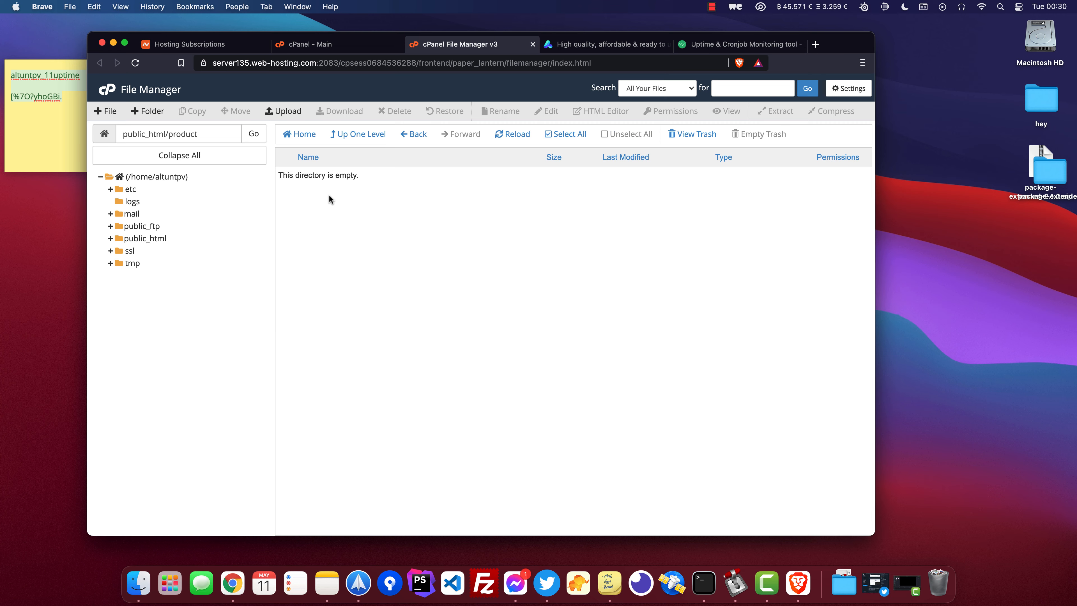
click(415, 134)
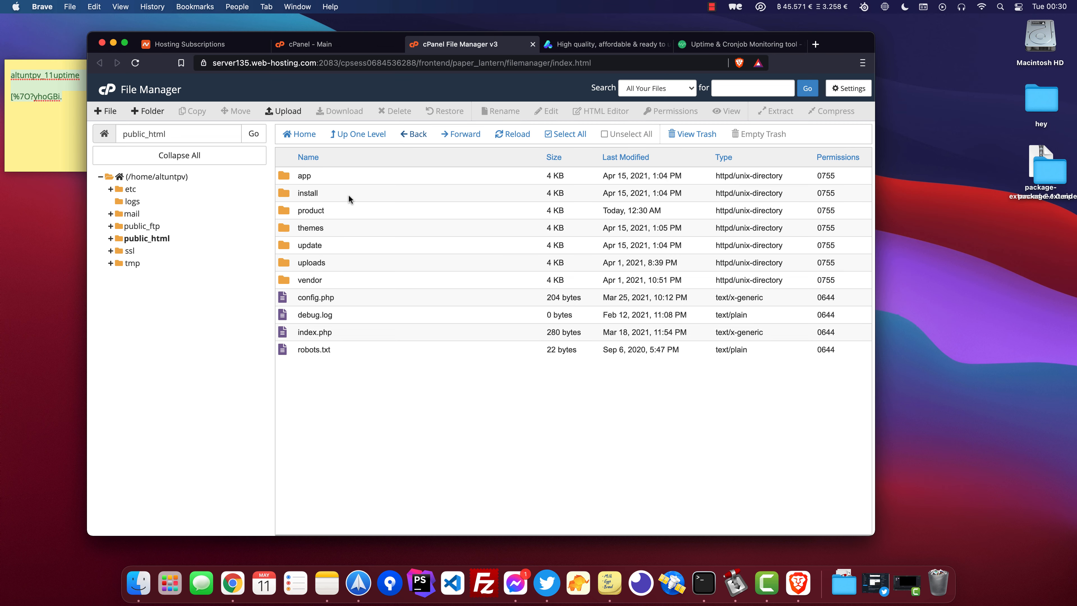
Permanently delete the now-empty product folder, skipping the trash.
click(354, 210)
right_click(354, 206)
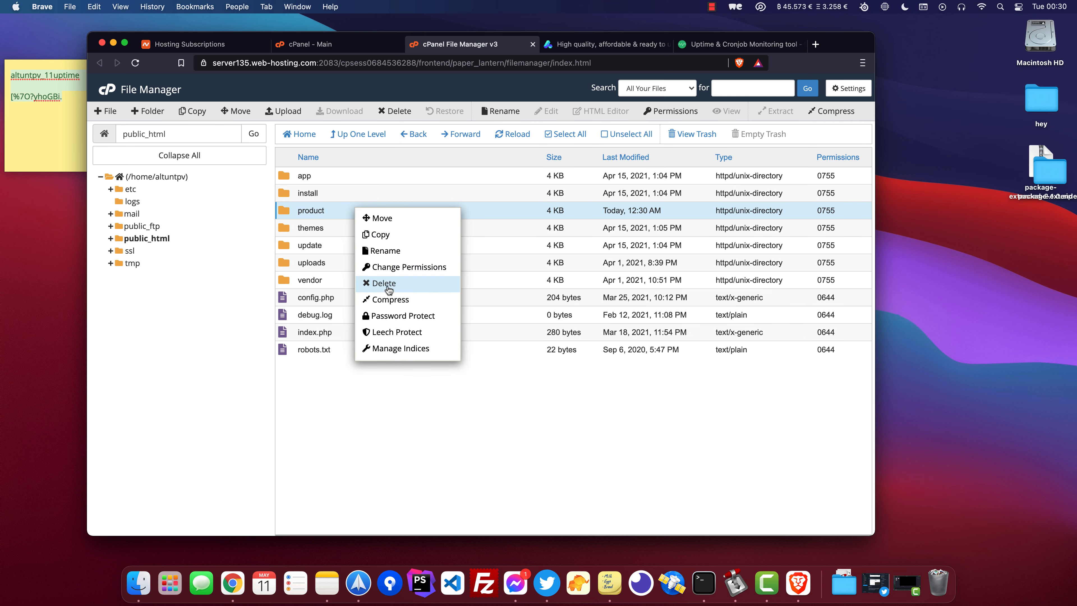
click(400, 280)
click(446, 308)
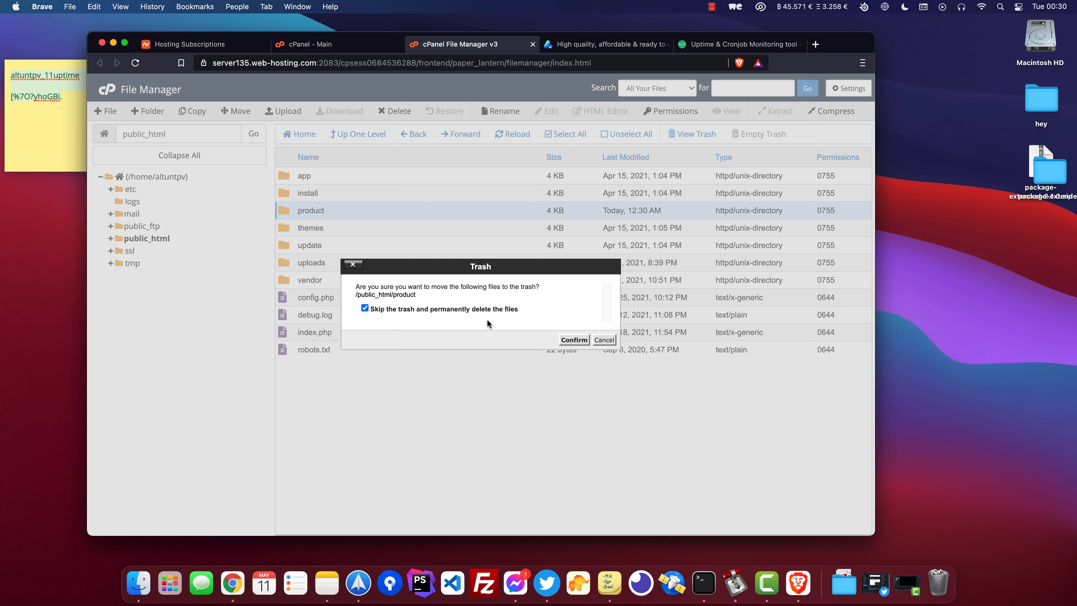
click(570, 340)
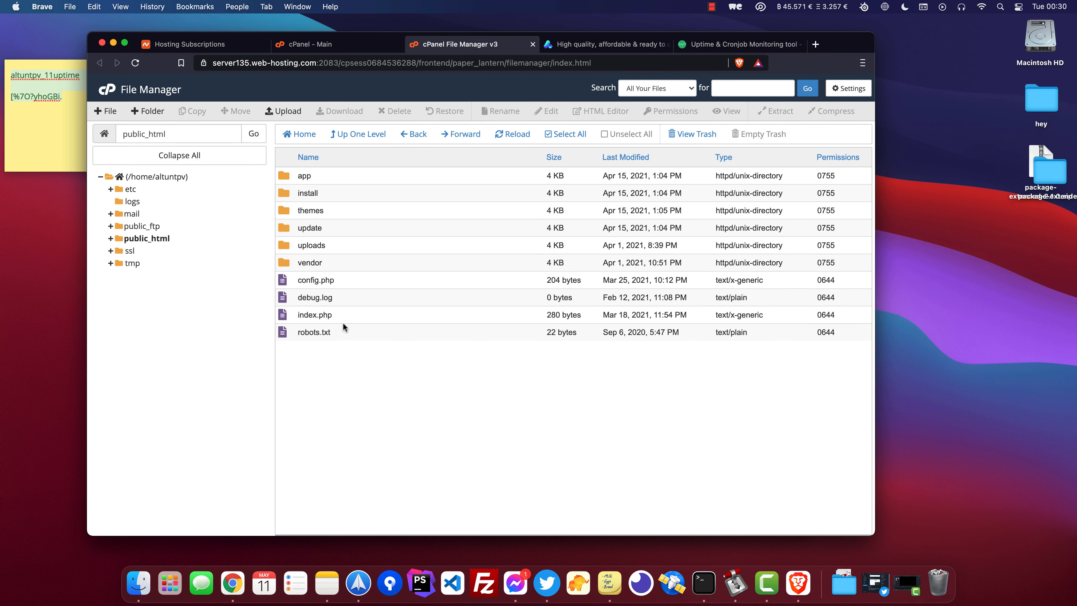
Set the permissions of config.php to 777.
click(375, 277)
right_click(370, 277)
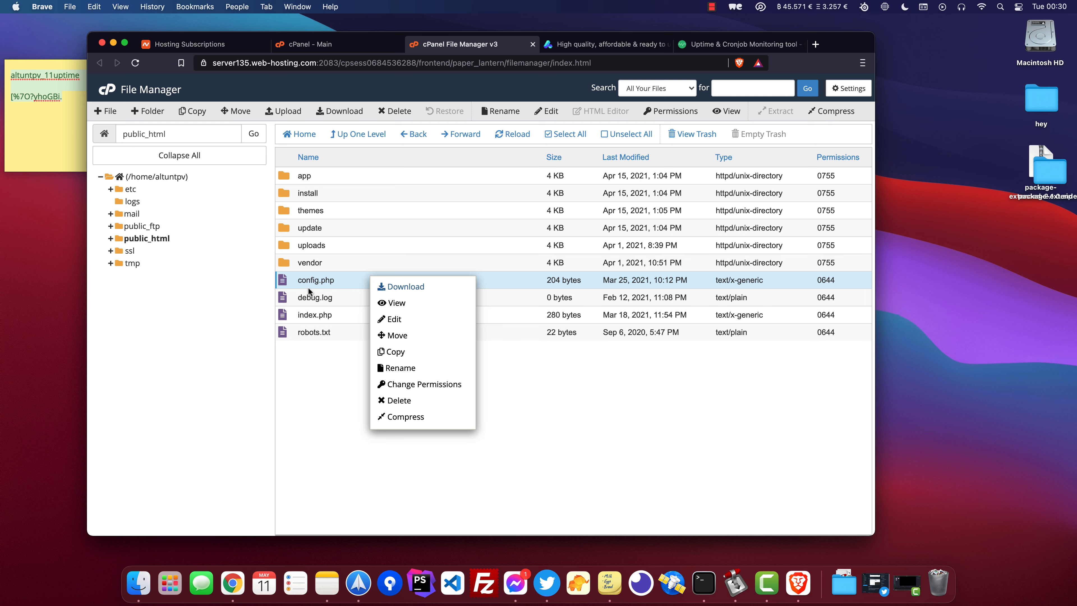
click(422, 384)
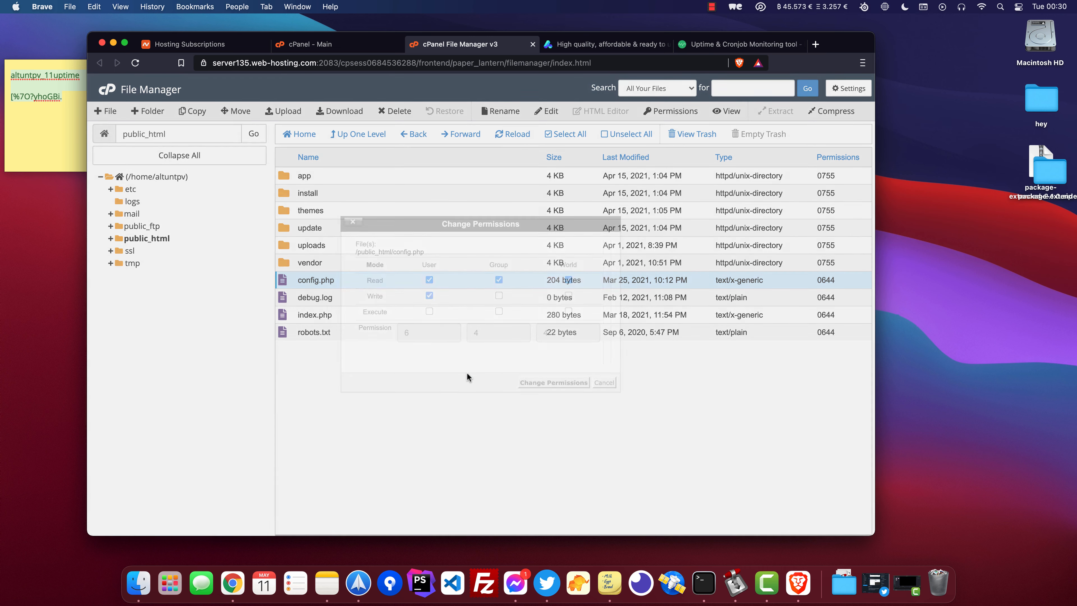
click(429, 311)
click(498, 311)
click(499, 295)
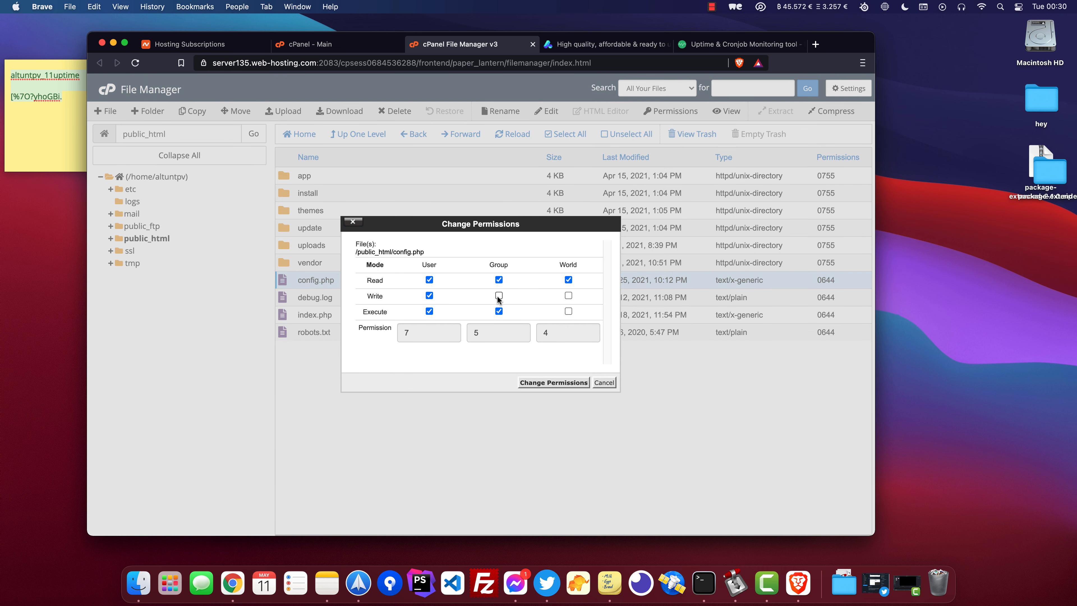
click(568, 296)
click(558, 382)
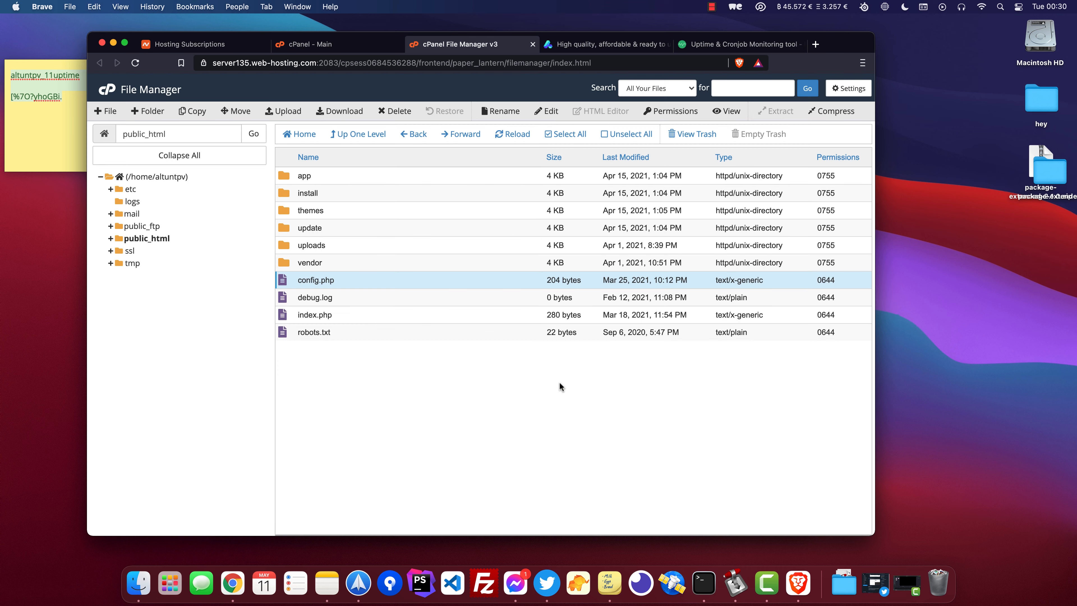
Set permissions of all folders inside uploads to 777 and return to public_html.
double_click(347, 244)
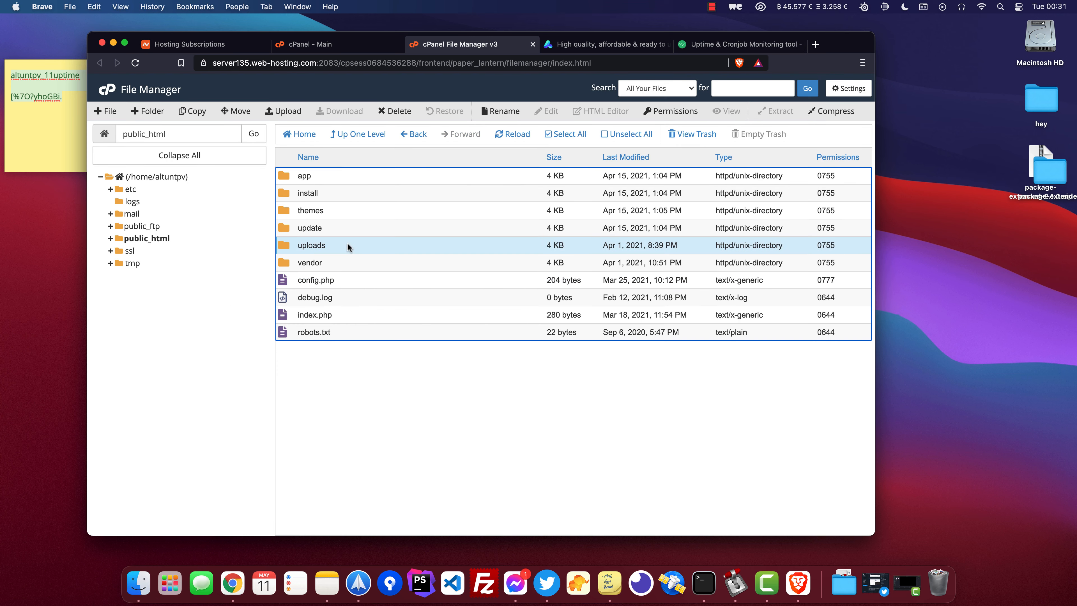
drag(346, 173, 376, 263)
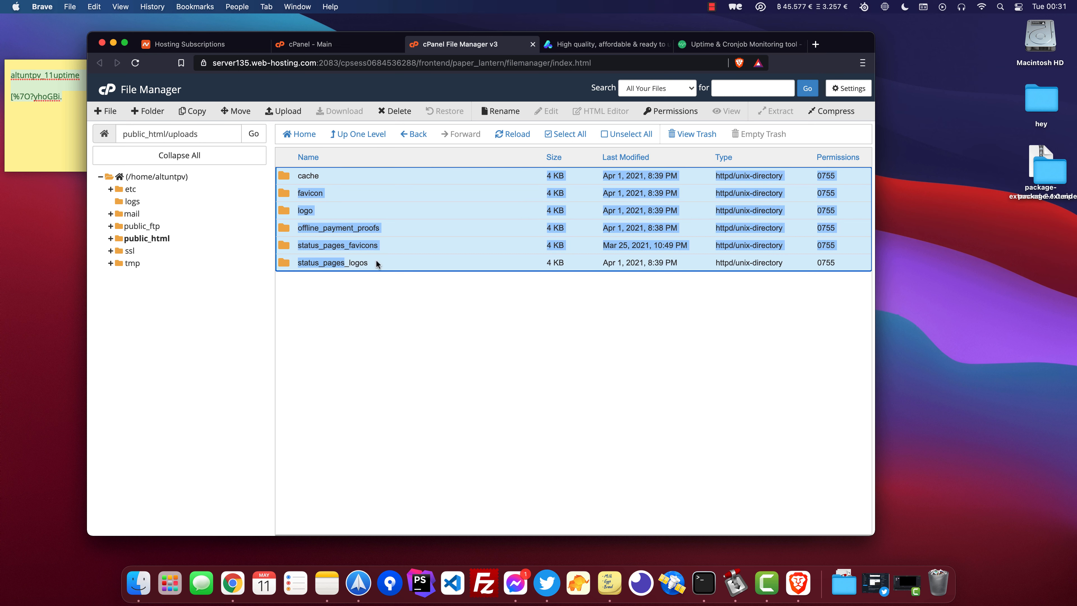
right_click(410, 263)
click(456, 324)
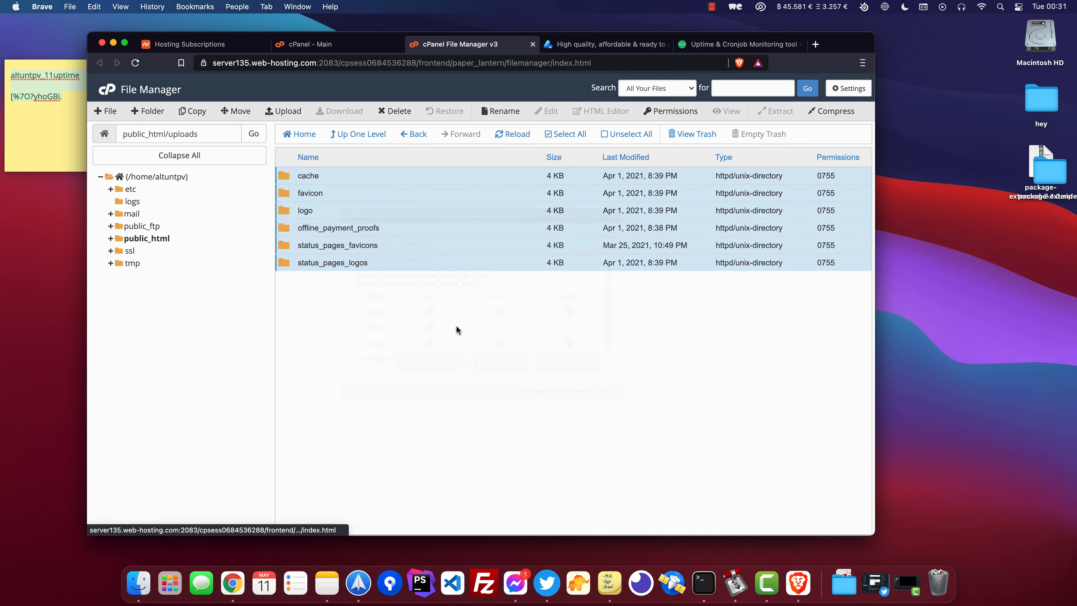
click(568, 327)
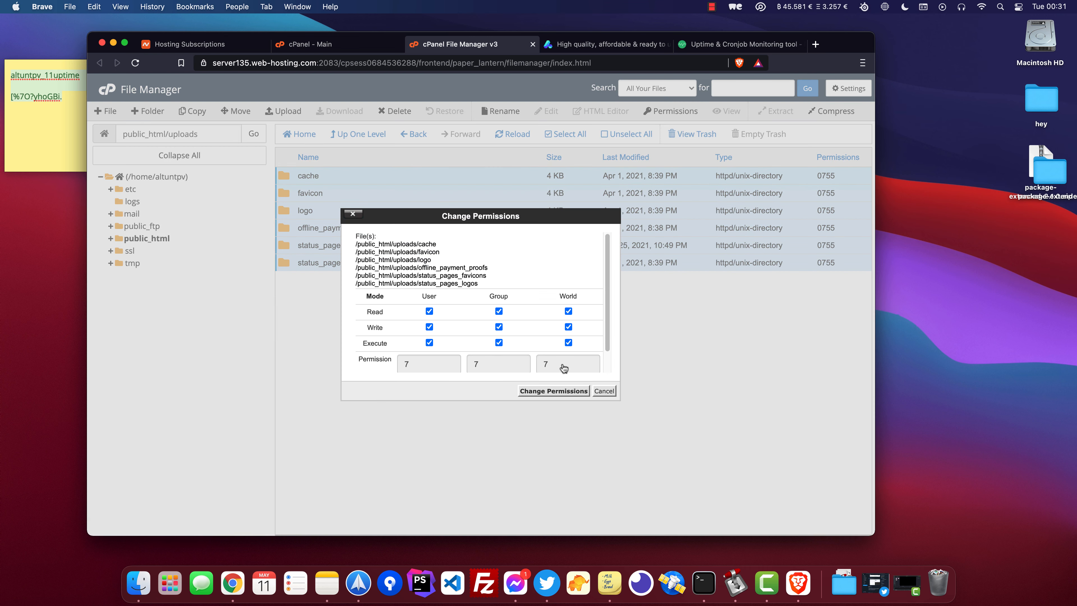
click(554, 391)
click(357, 135)
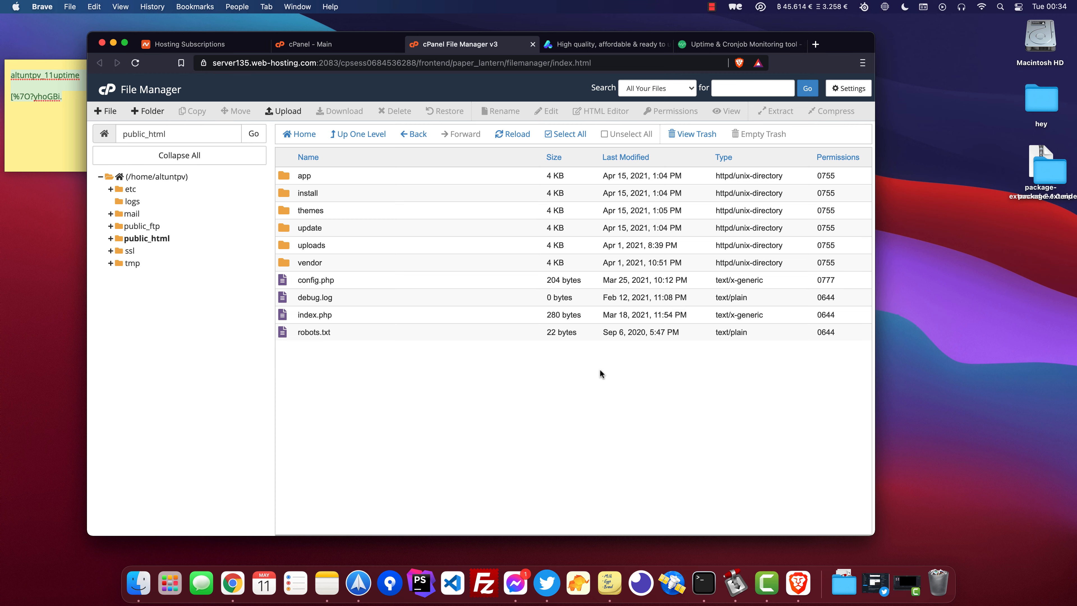
Open altum.dev/install in a new browser tab.
key(super+t)
text(altumde)
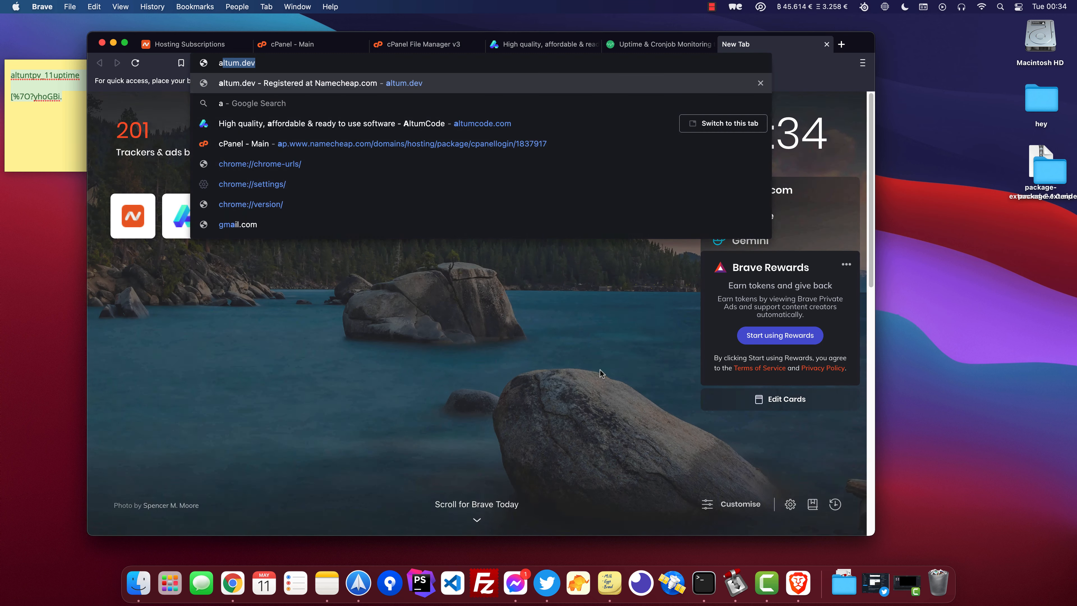
key(BackSpace)
key(BackSpace)
text(.dev)
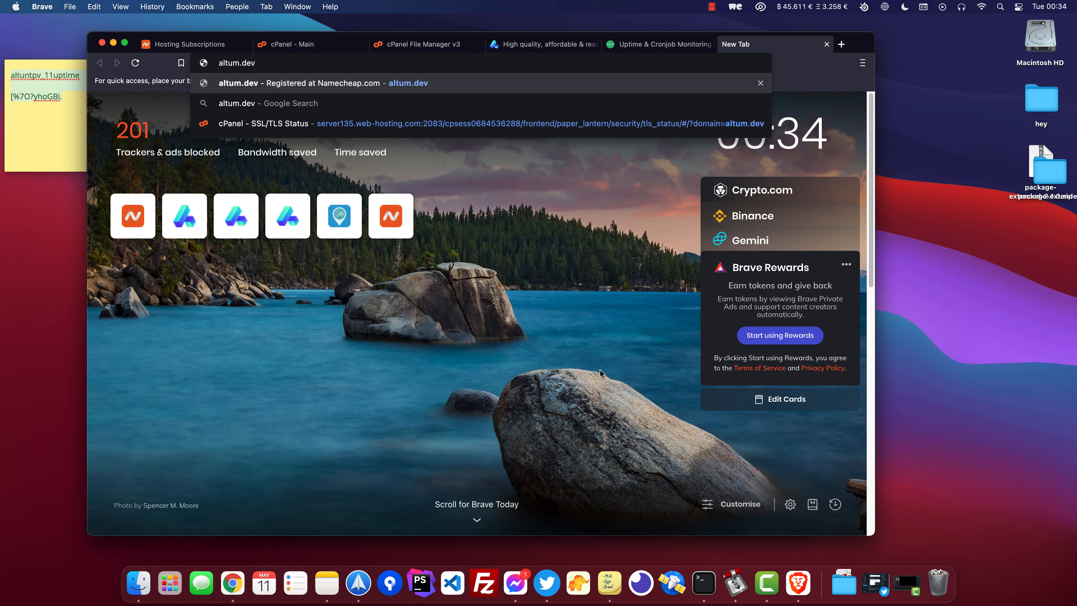
text(/install)
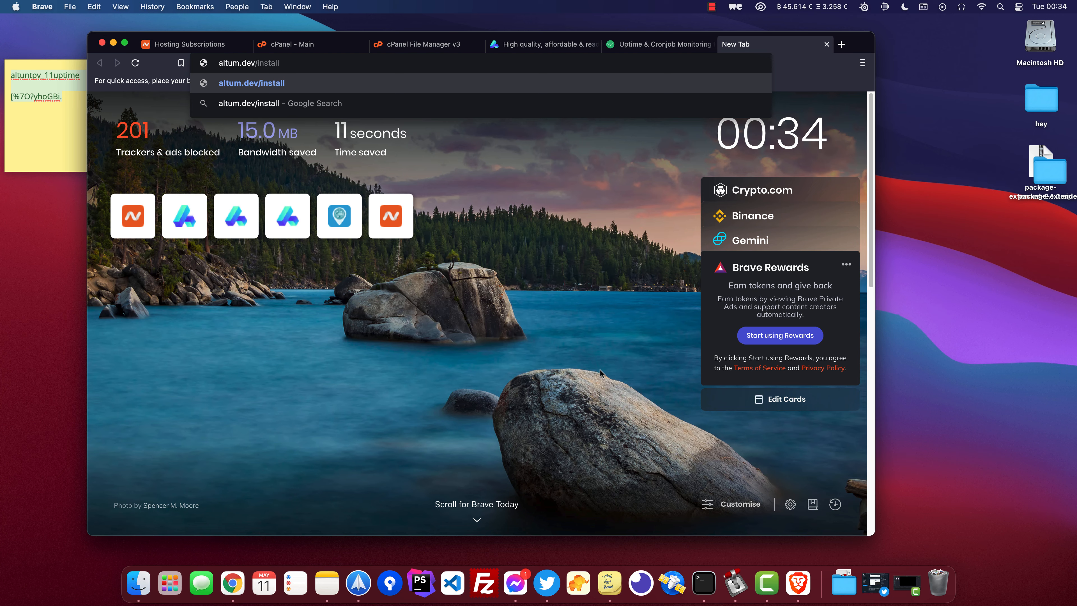
key(Return)
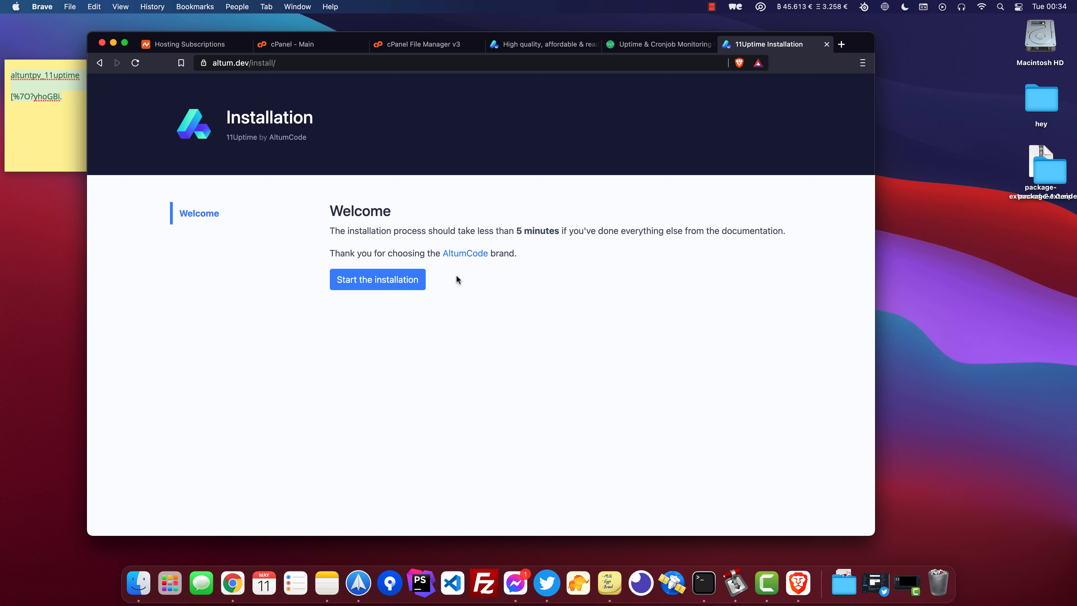
Start the 11Uptime installation and accept the licence agreement.
click(246, 64)
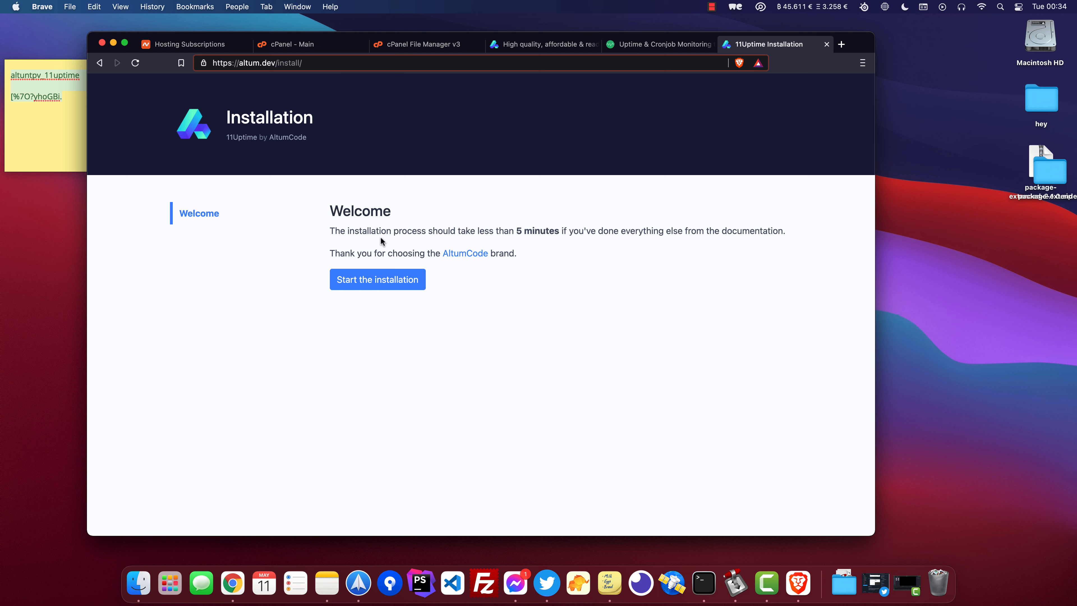
click(375, 276)
scroll(414, 352, down, 10)
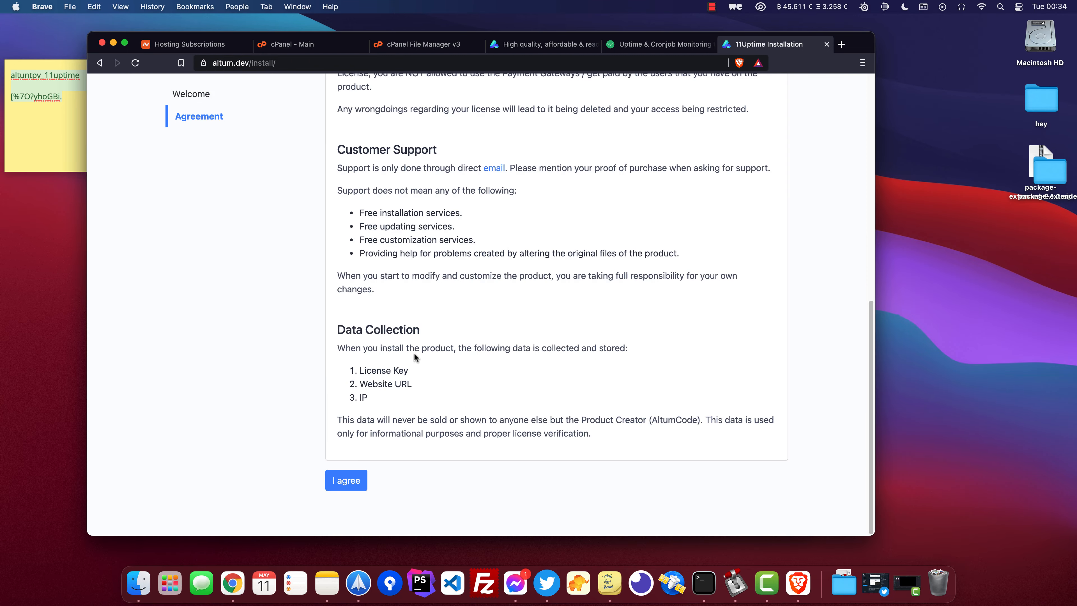
click(341, 477)
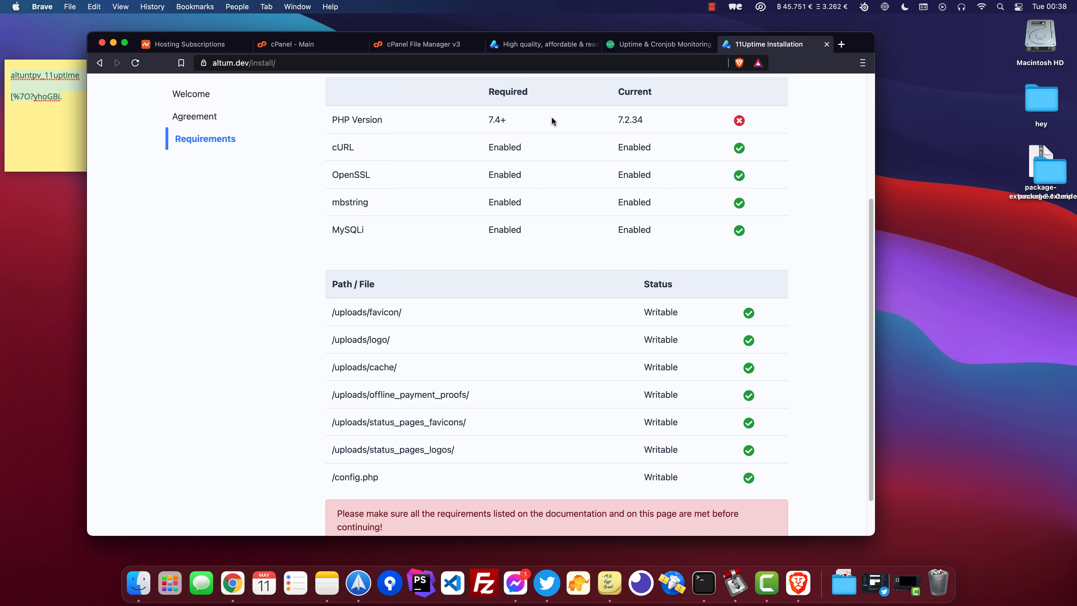
Switch the hosting account's PHP version to 7.4 and set it as current.
drag(628, 117, 648, 124)
drag(502, 119, 512, 118)
click(280, 45)
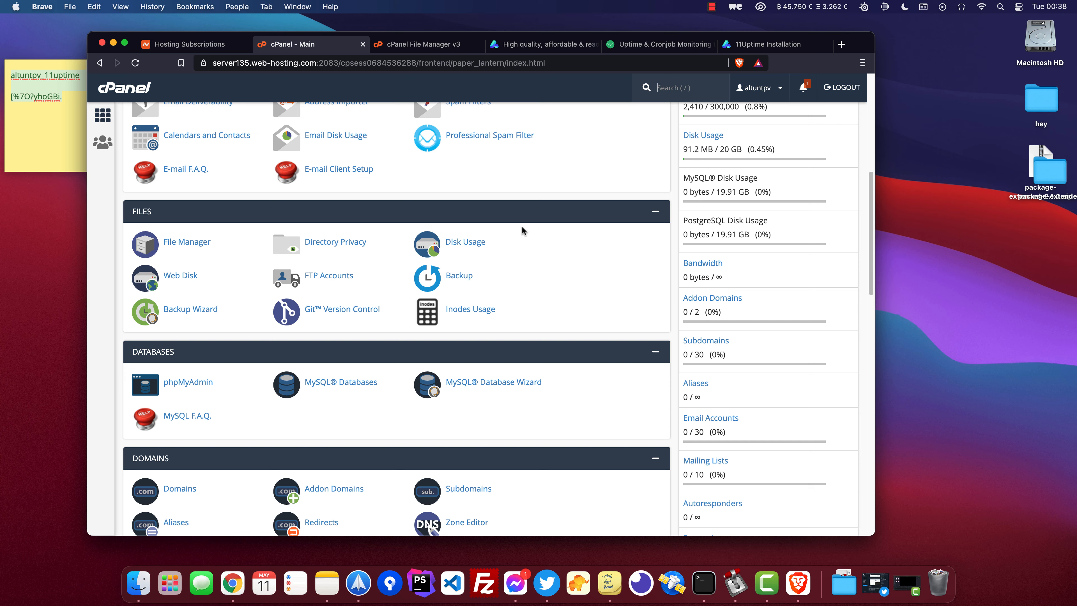
scroll(420, 273, up, 8)
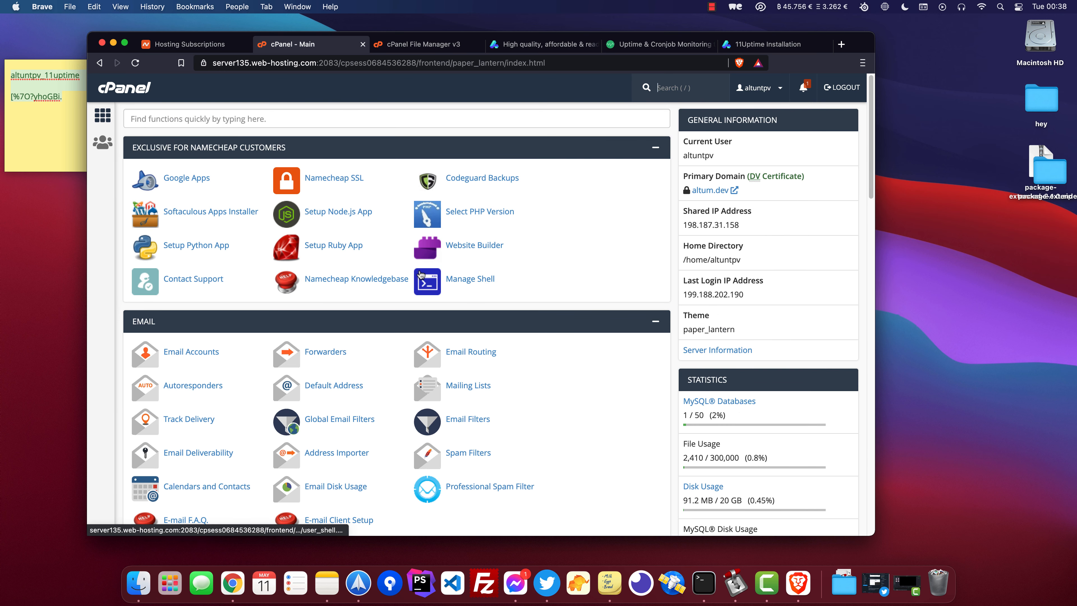
scroll(216, 267, down, 1)
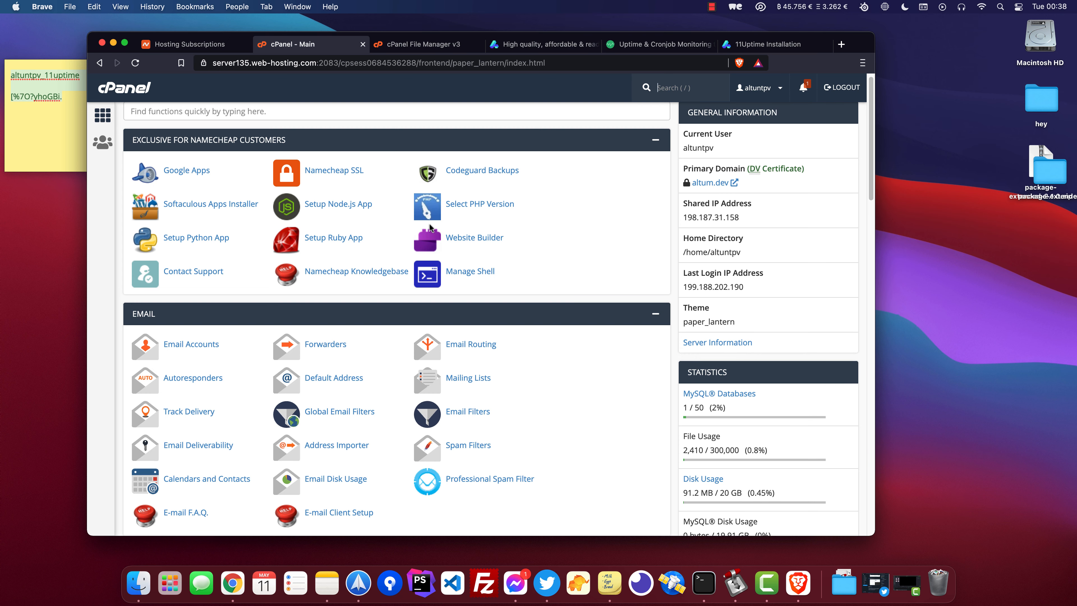
click(475, 210)
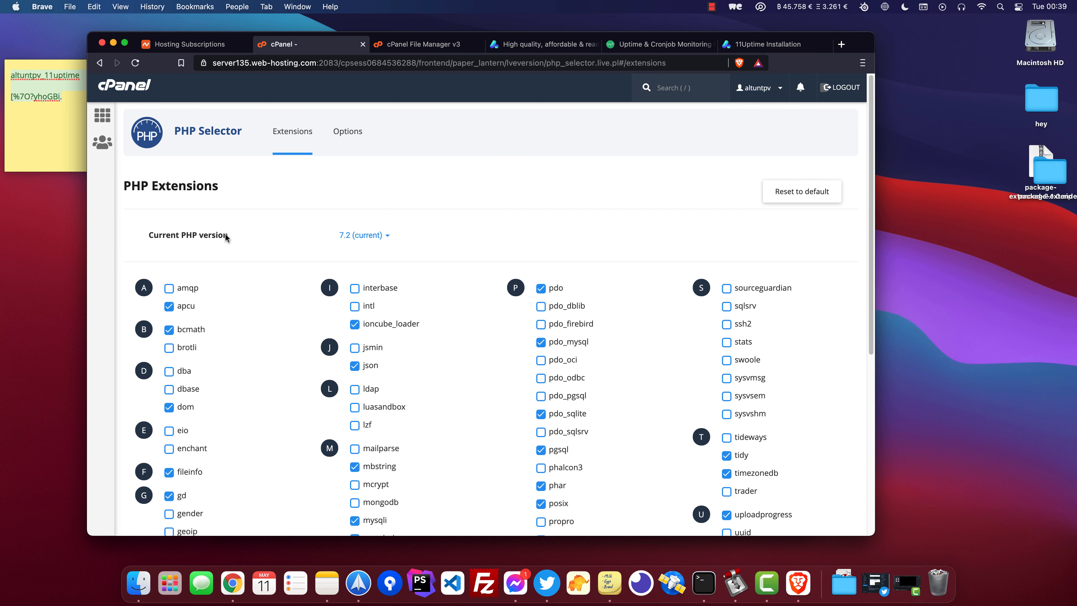
triple_click(208, 234)
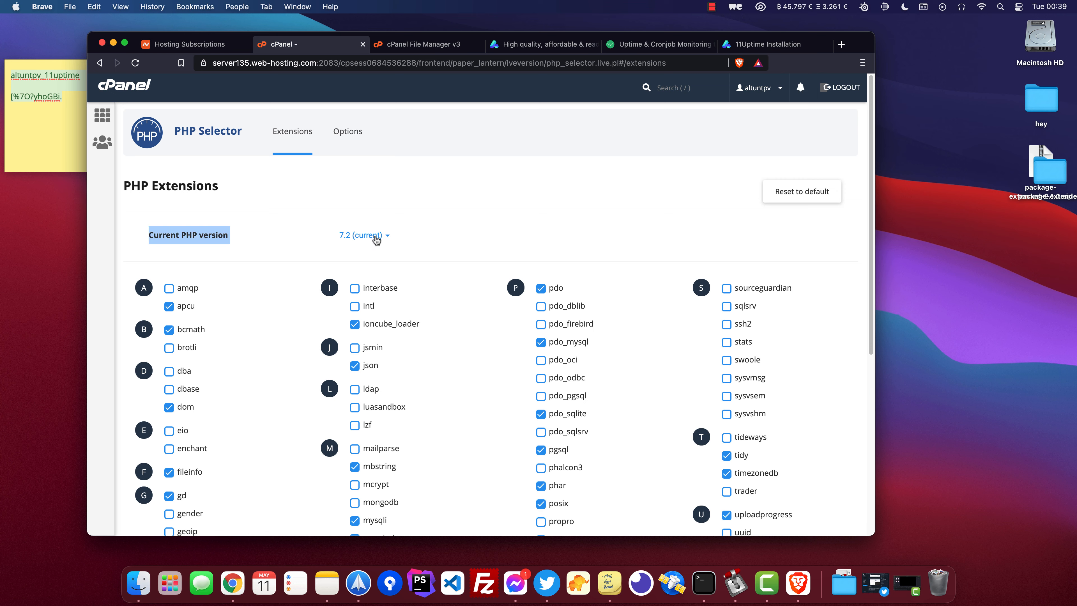
click(356, 235)
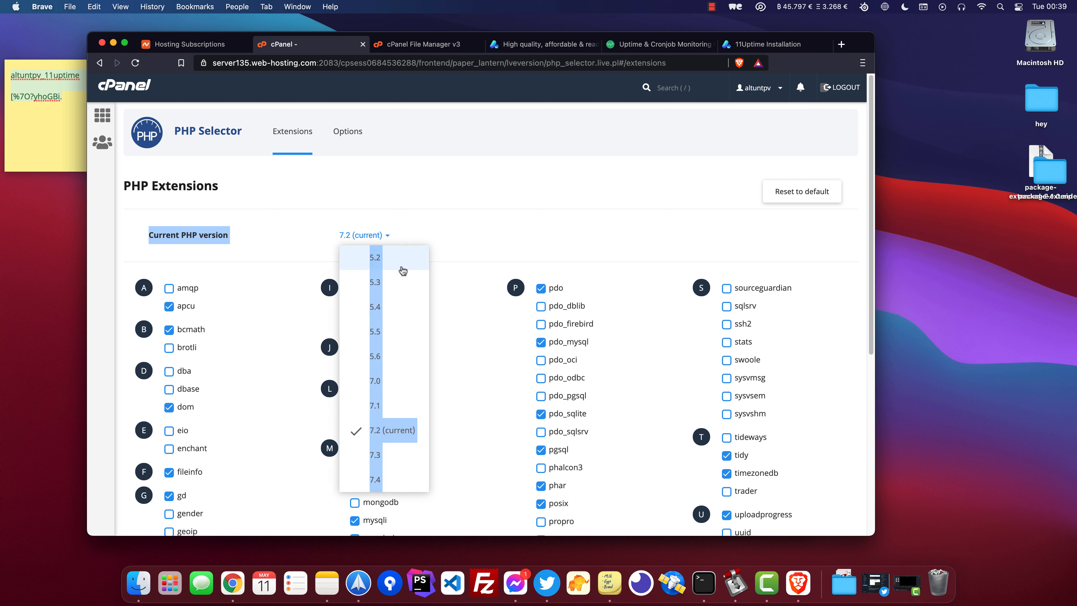
click(394, 482)
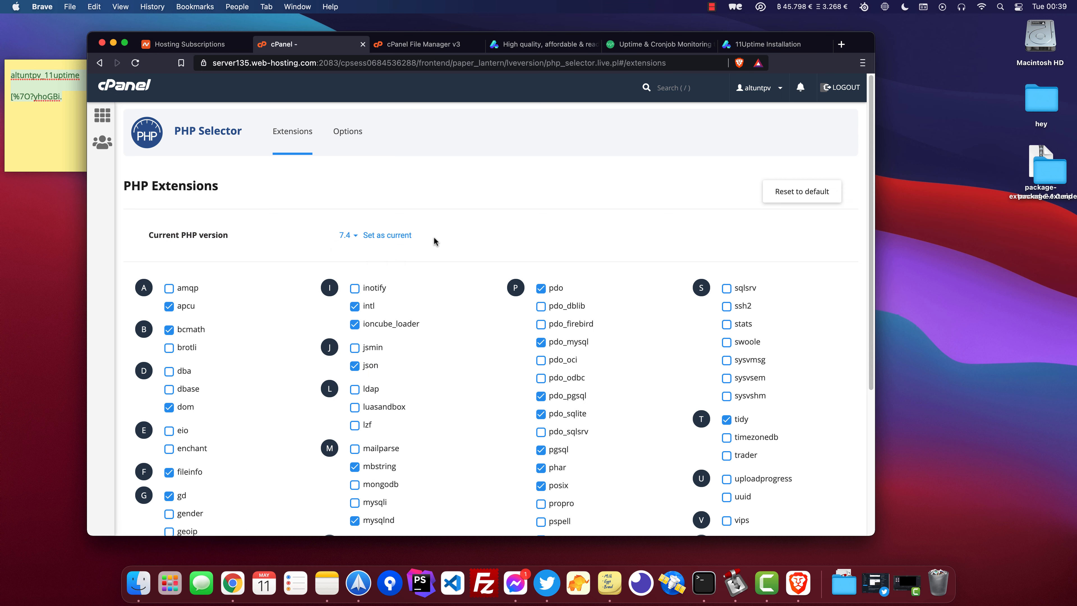
click(389, 235)
Reload the installer, accept the agreement again and continue past the requirements check.
click(755, 44)
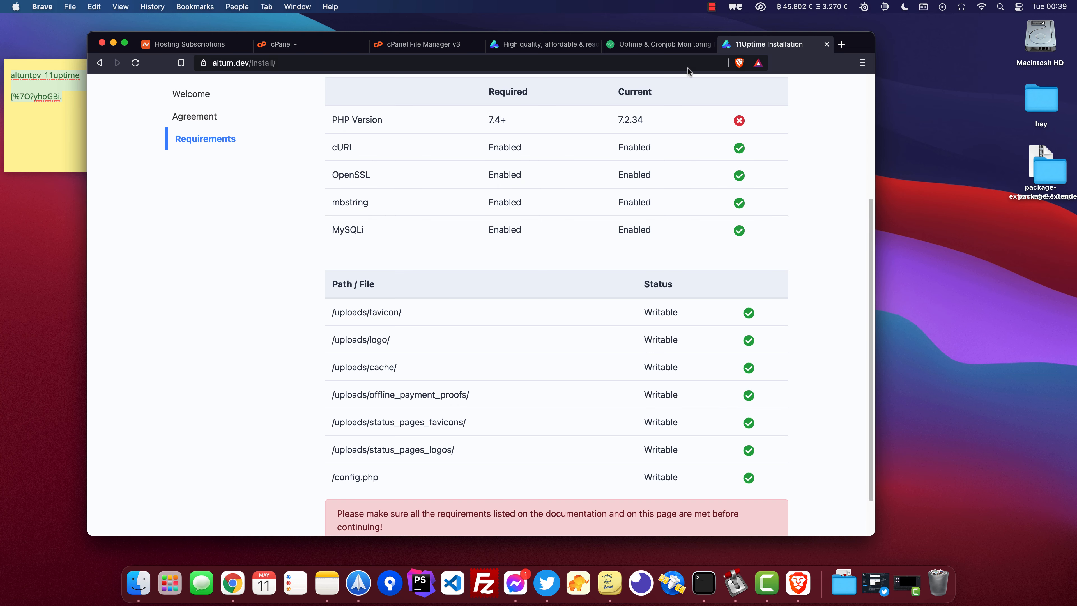
click(135, 62)
click(392, 278)
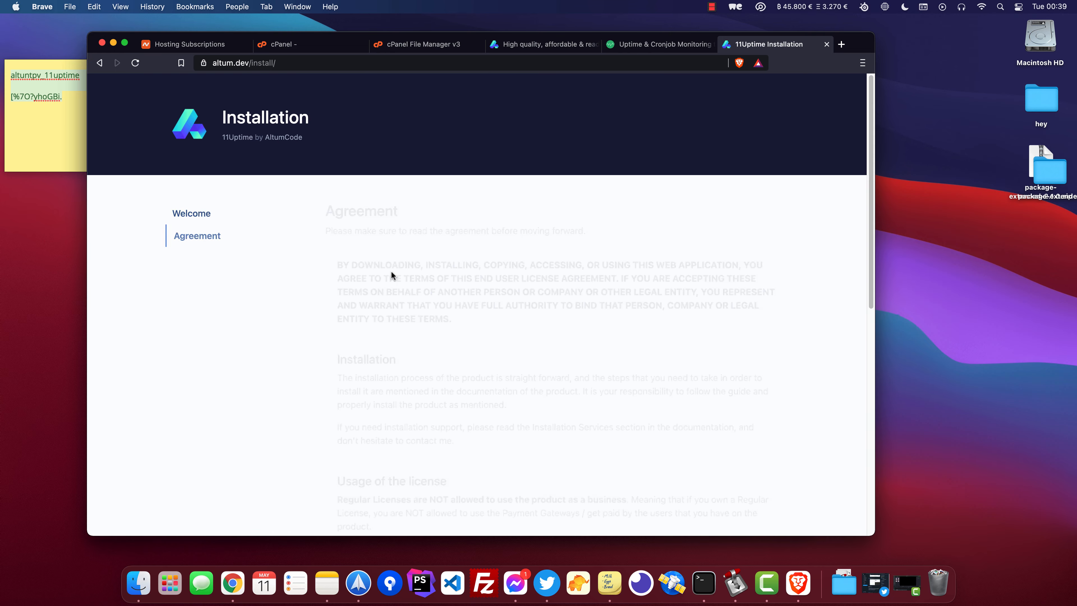
scroll(391, 293, down, 10)
click(355, 480)
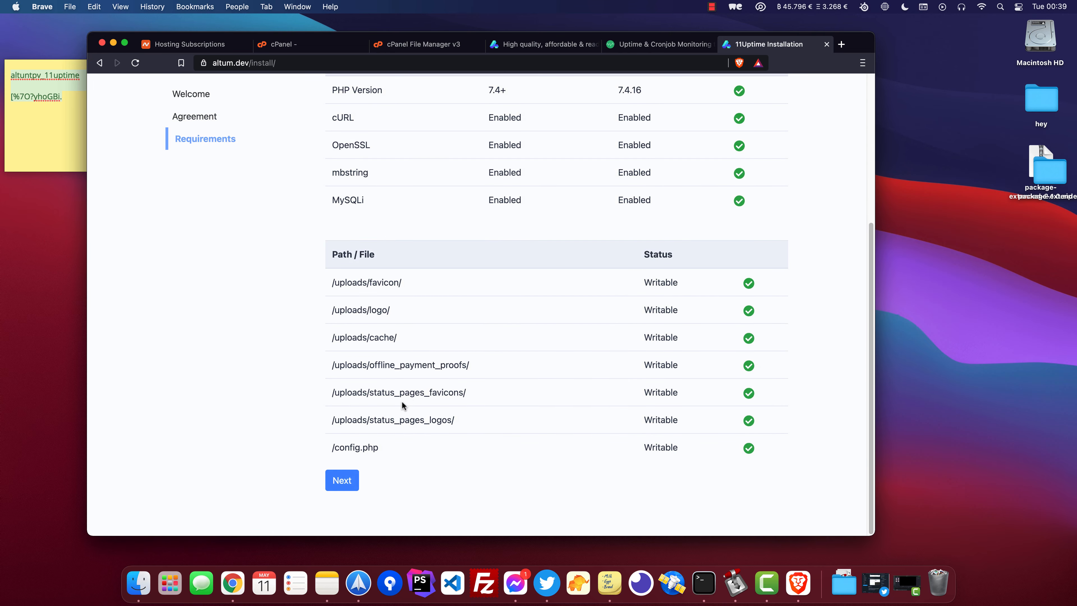
scroll(593, 298, down, 5)
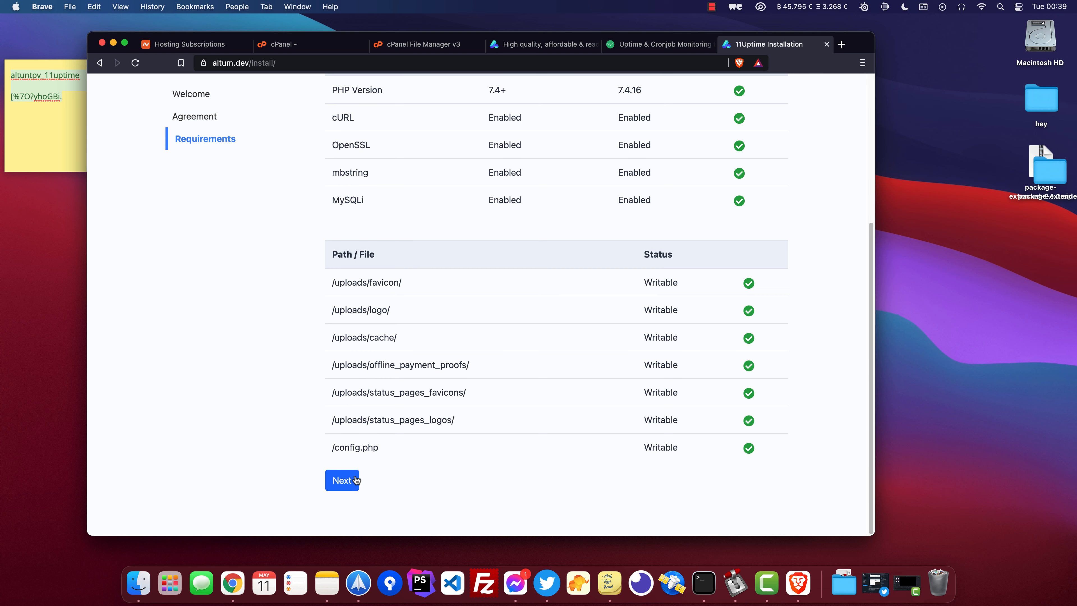
click(342, 480)
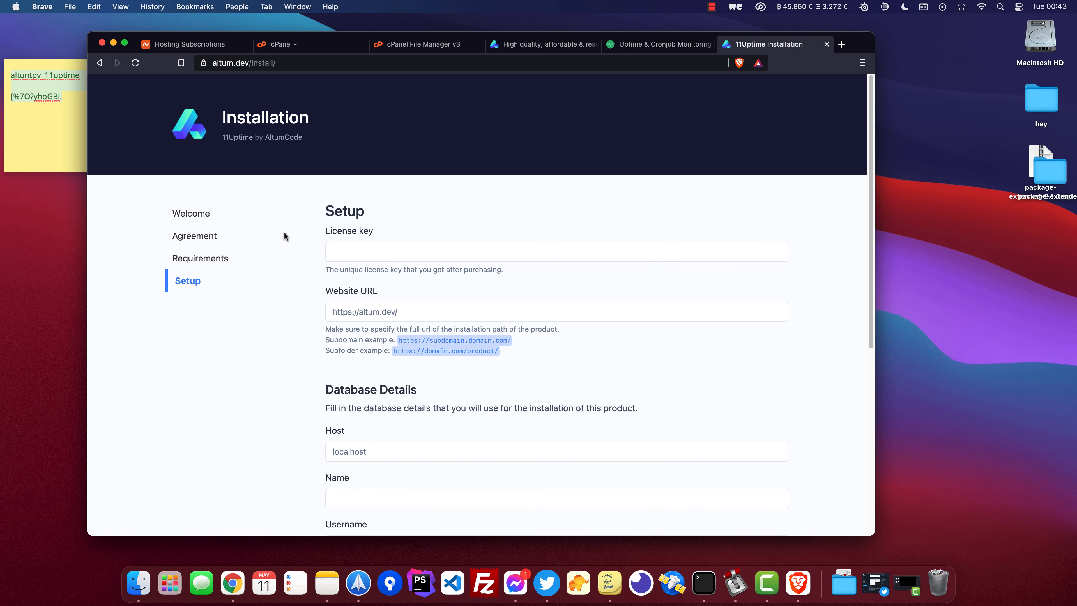
Copy the database password from the sticky note and paste it into the installer's database Password field.
drag(324, 235, 377, 234)
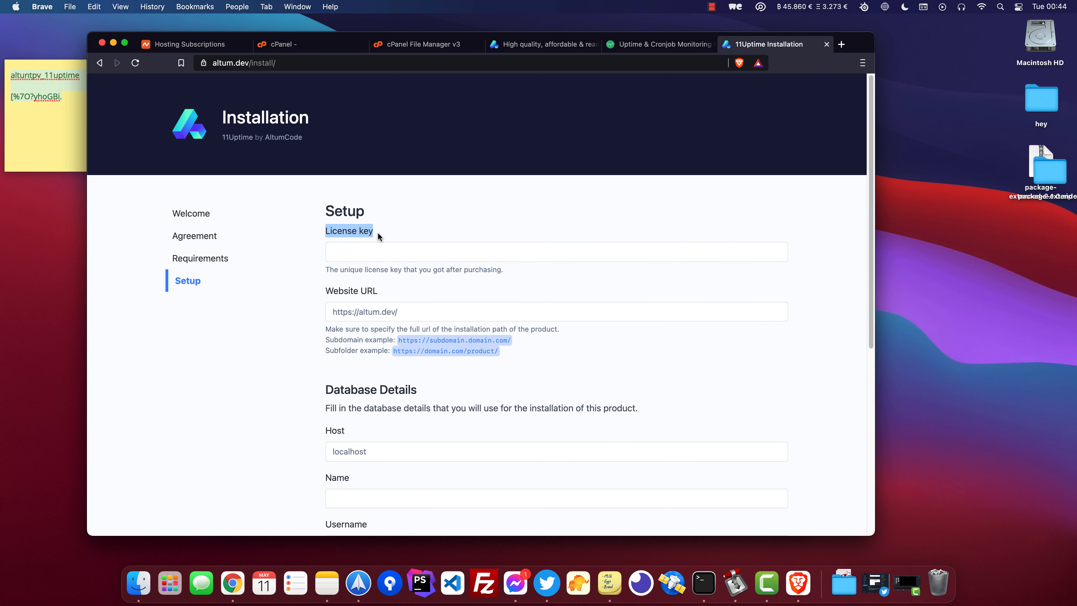
click(381, 253)
click(380, 253)
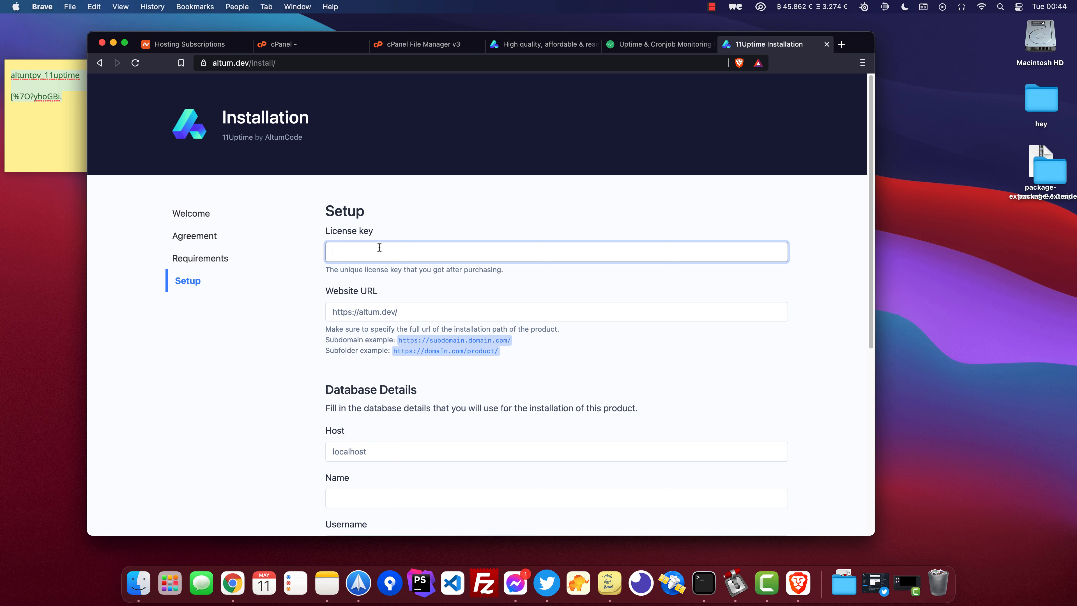
scroll(379, 247, down, 4)
click(368, 283)
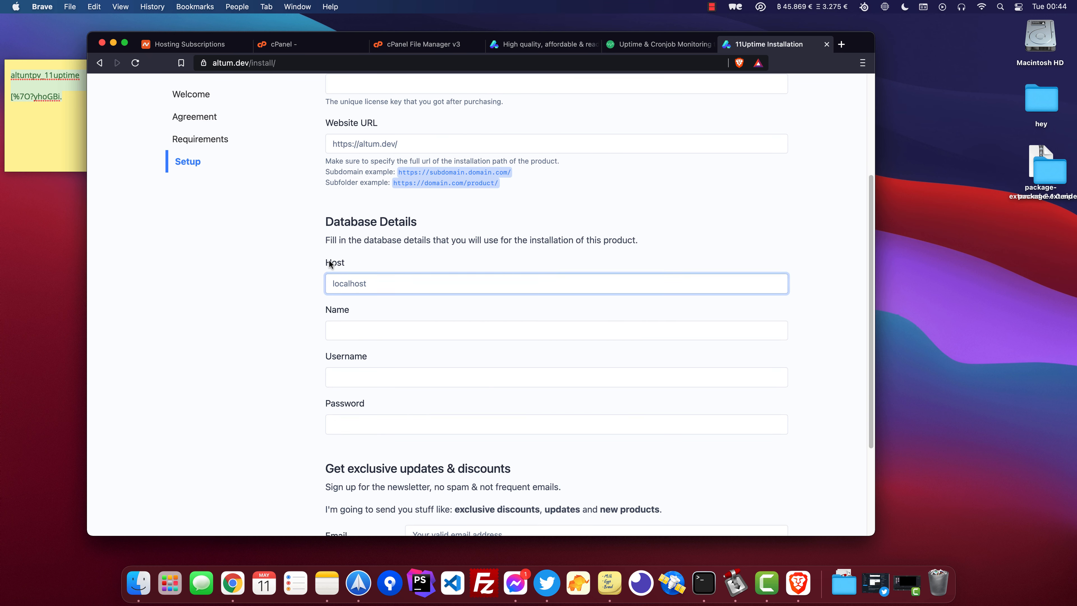
drag(378, 284, 310, 273)
key(BackSpace)
click(74, 98)
drag(75, 99, 15, 98)
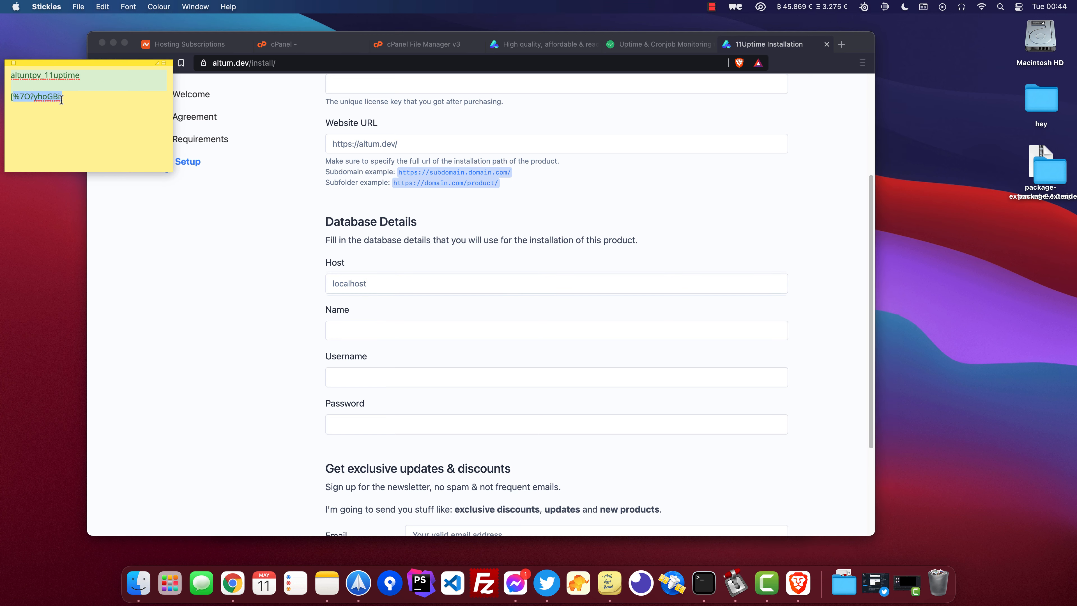
key(cmd+Tab)
click(364, 420)
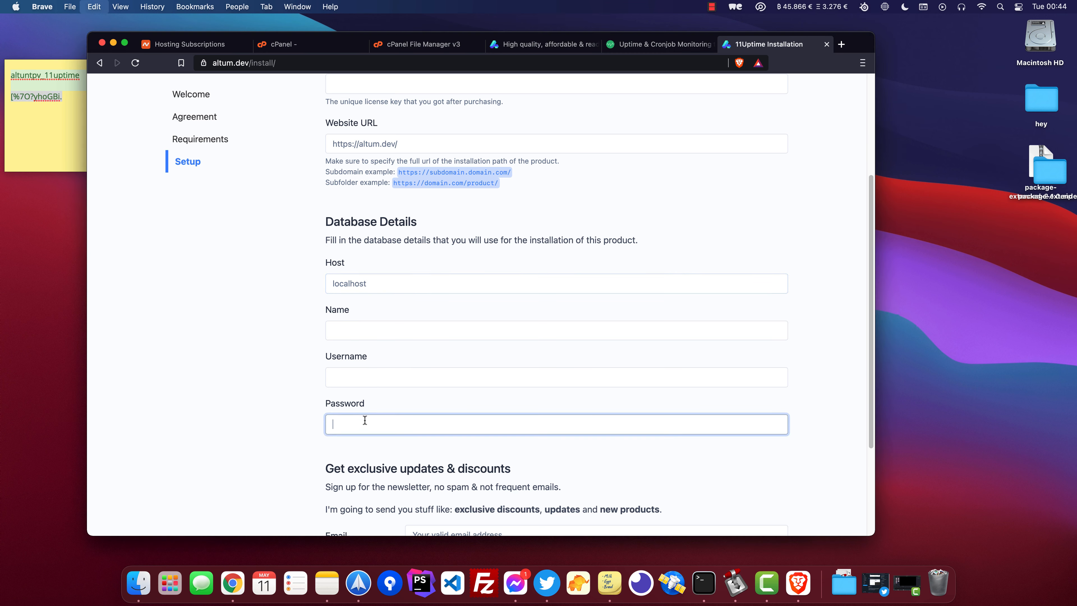
key(cmd+v)
Fill the database Name and Username fields with the database name from the note, then submit the setup.
key(cmd+Tab)
double_click(57, 75)
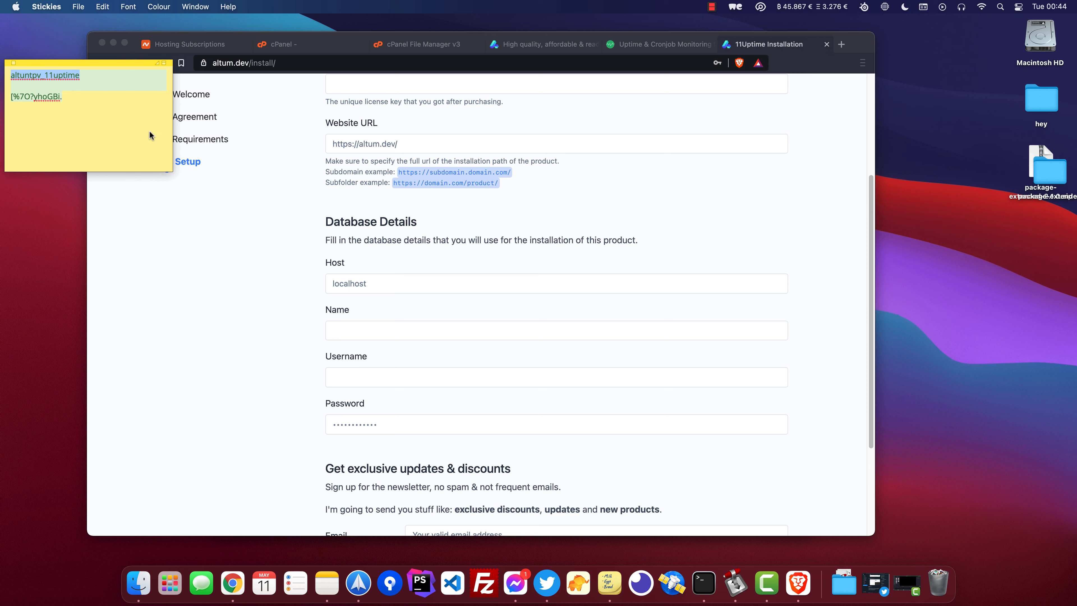
key(cmd+c)
key(cmd+Tab)
click(335, 330)
key(cmd+v)
click(391, 379)
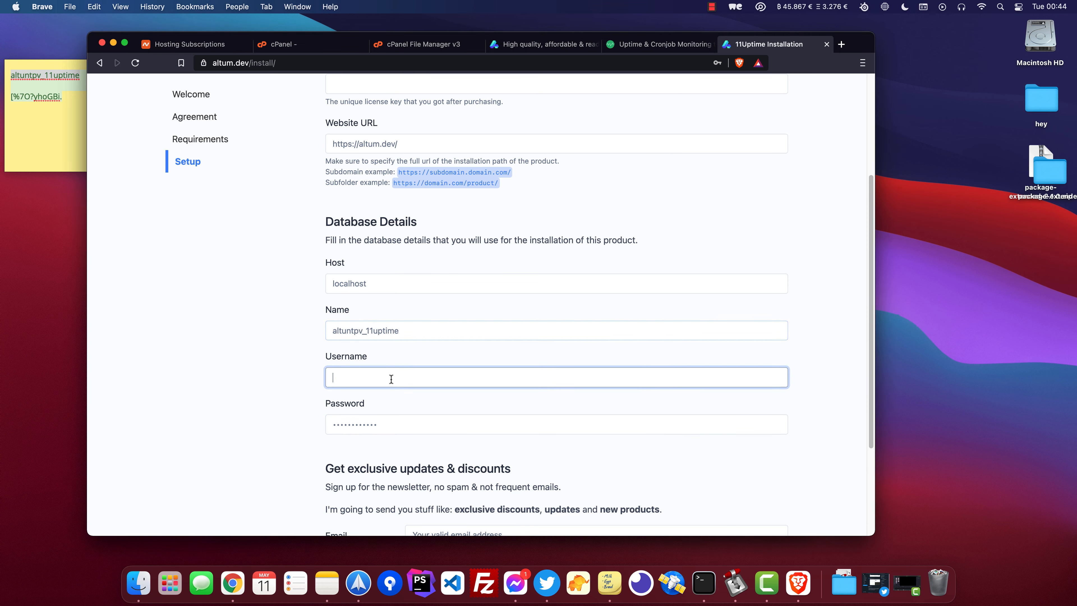
key(super+v)
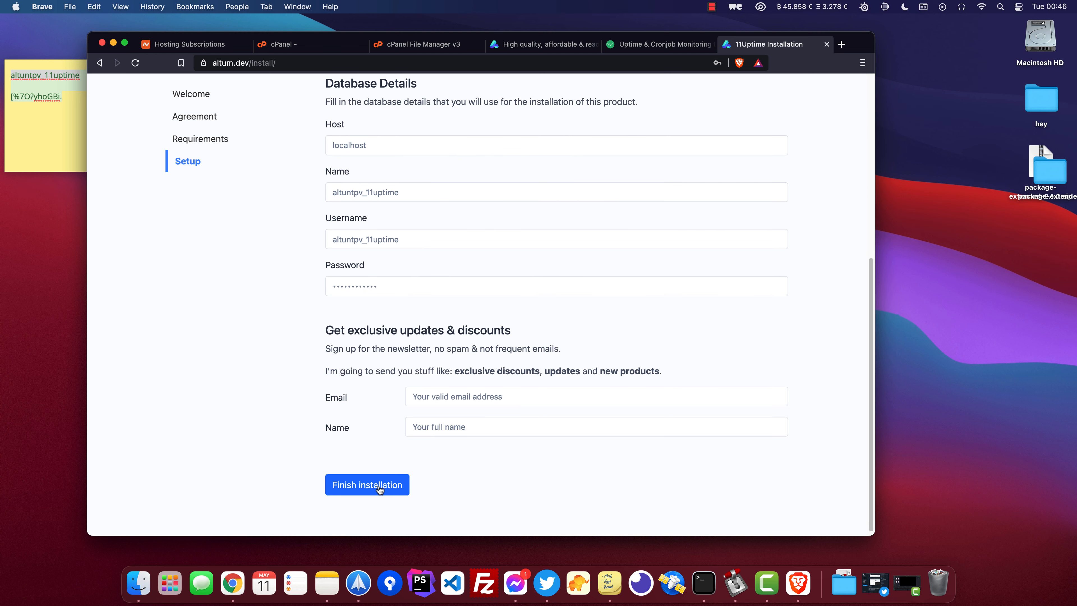
click(379, 487)
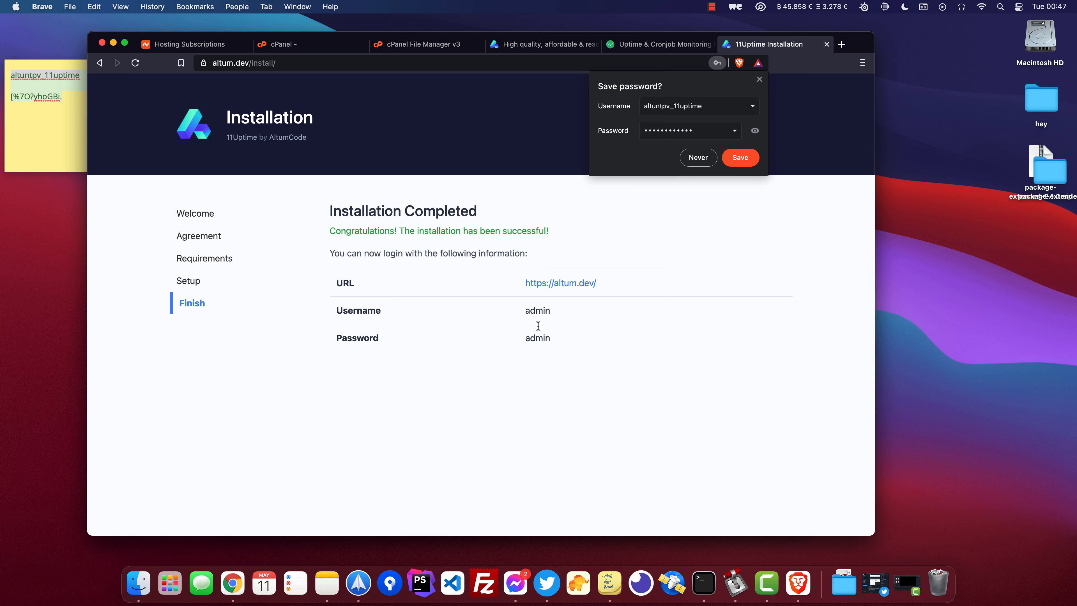
Open the installed site from the completion page, dismiss the save-password prompt and try its Sign in page.
click(560, 283)
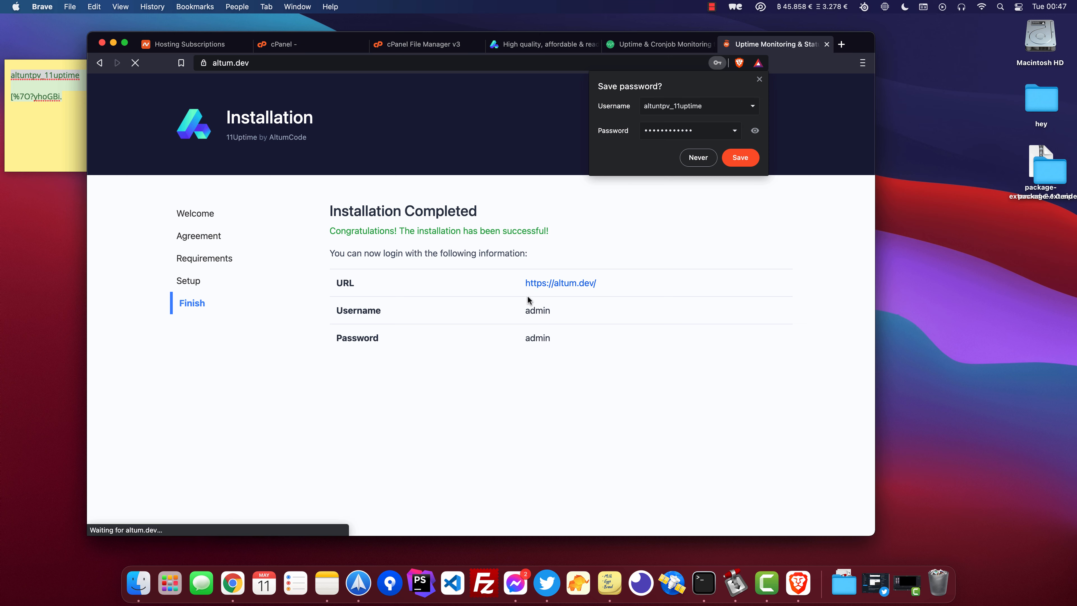
click(760, 80)
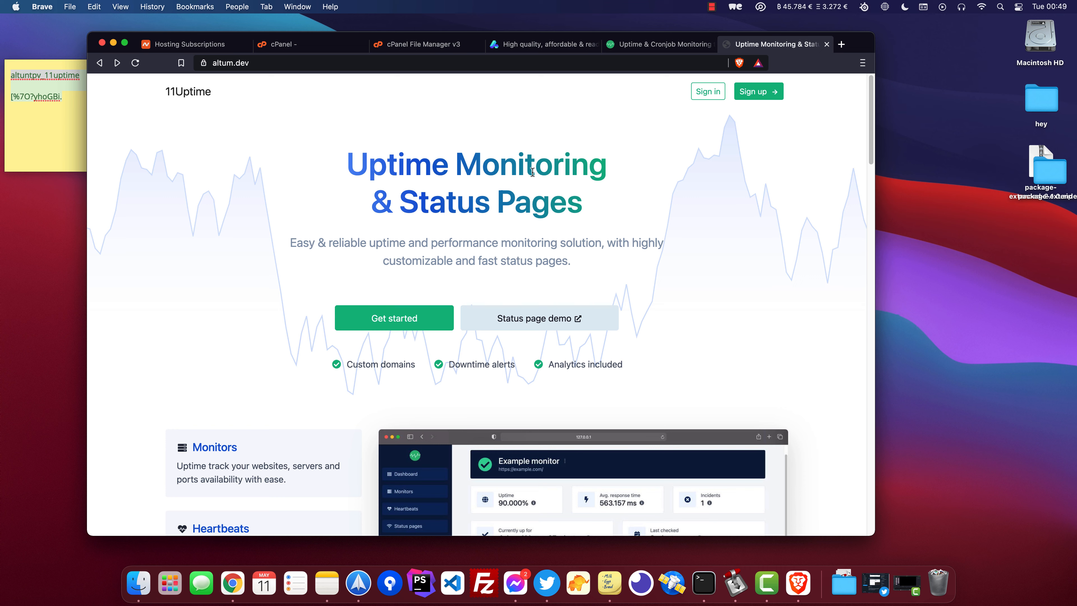
drag(402, 170, 579, 218)
click(579, 222)
click(707, 91)
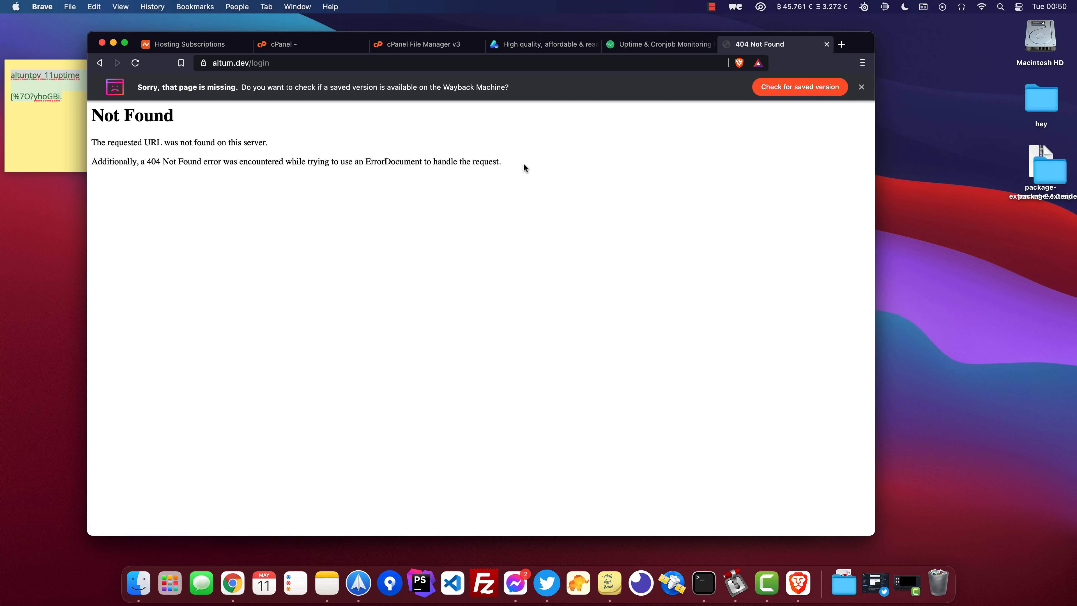
drag(520, 162, 437, 192)
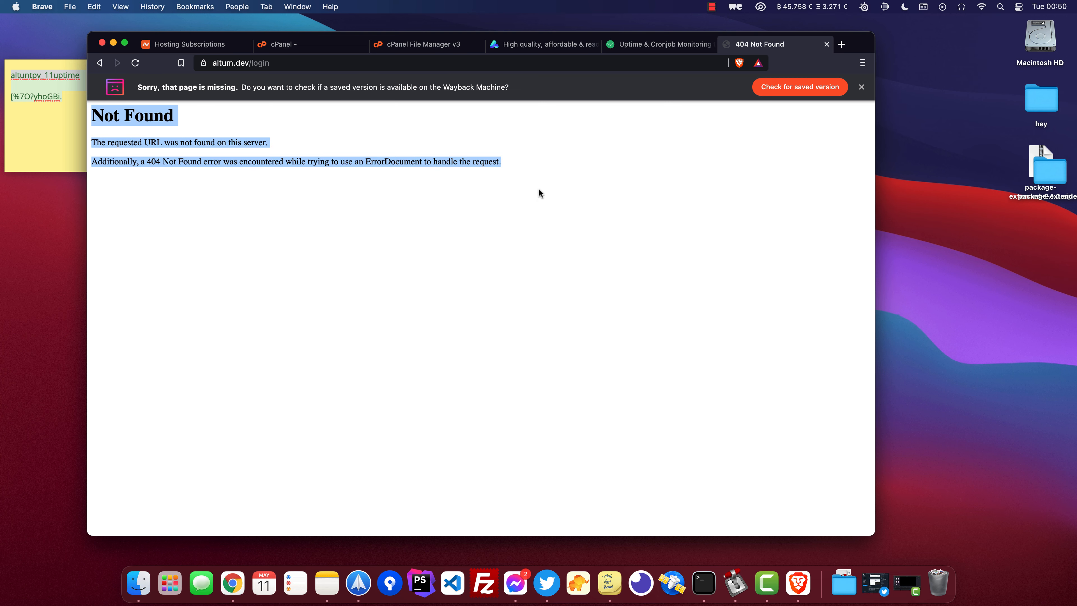
click(489, 167)
key(super+bracketleft)
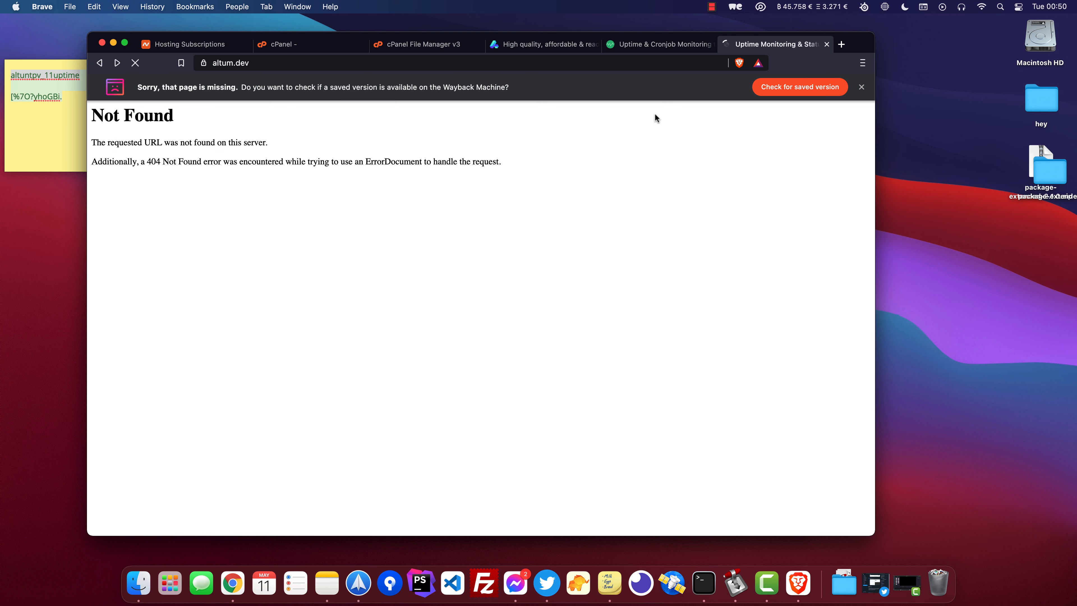
click(759, 92)
key(super+bracketleft)
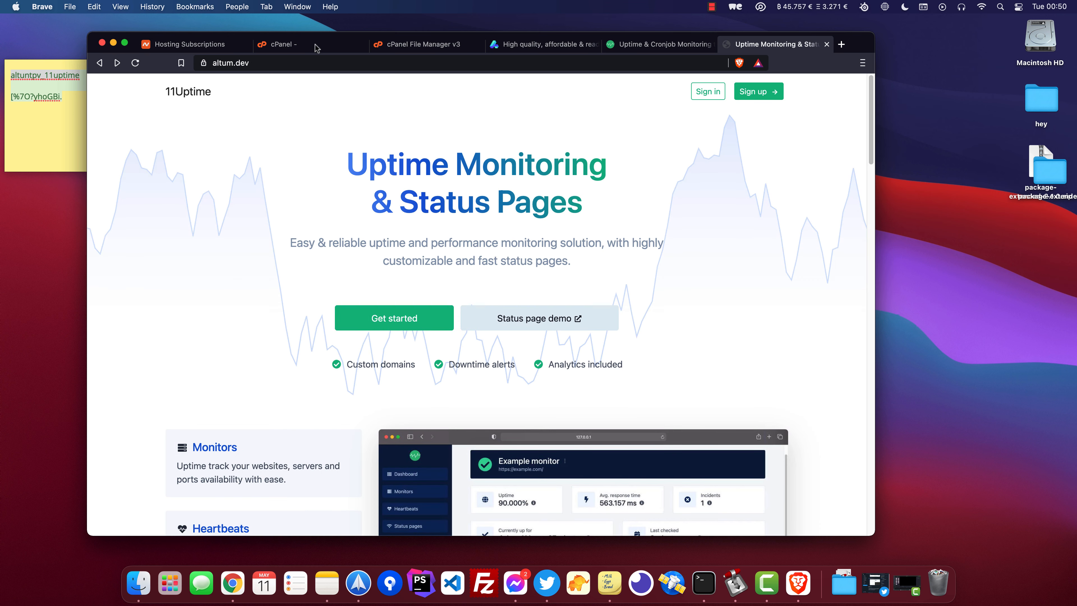
Enable showing hidden files (dotfiles) in the File Manager preferences.
click(455, 45)
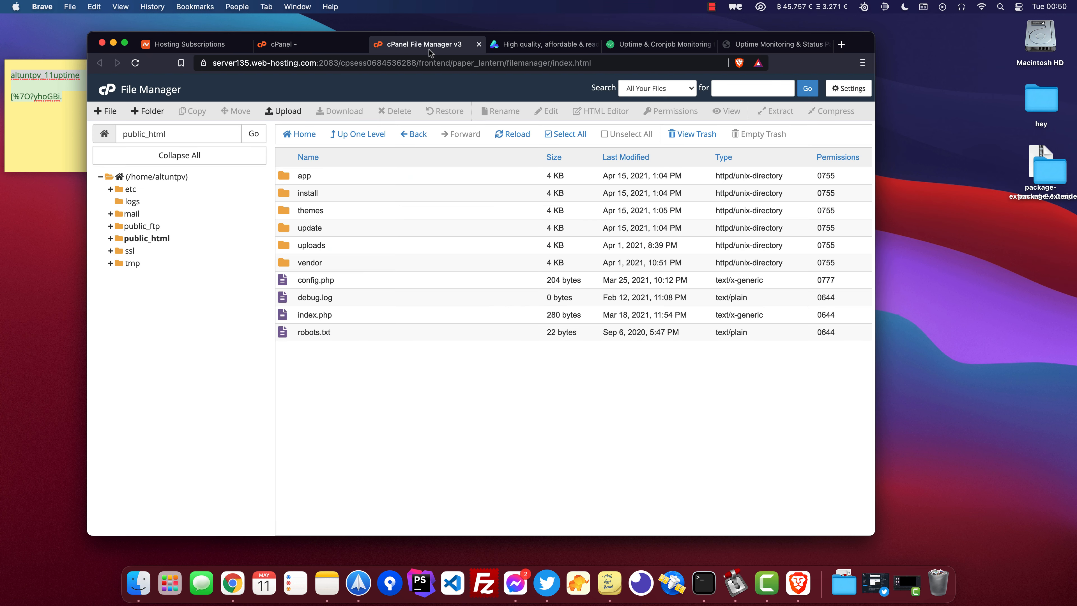
click(845, 89)
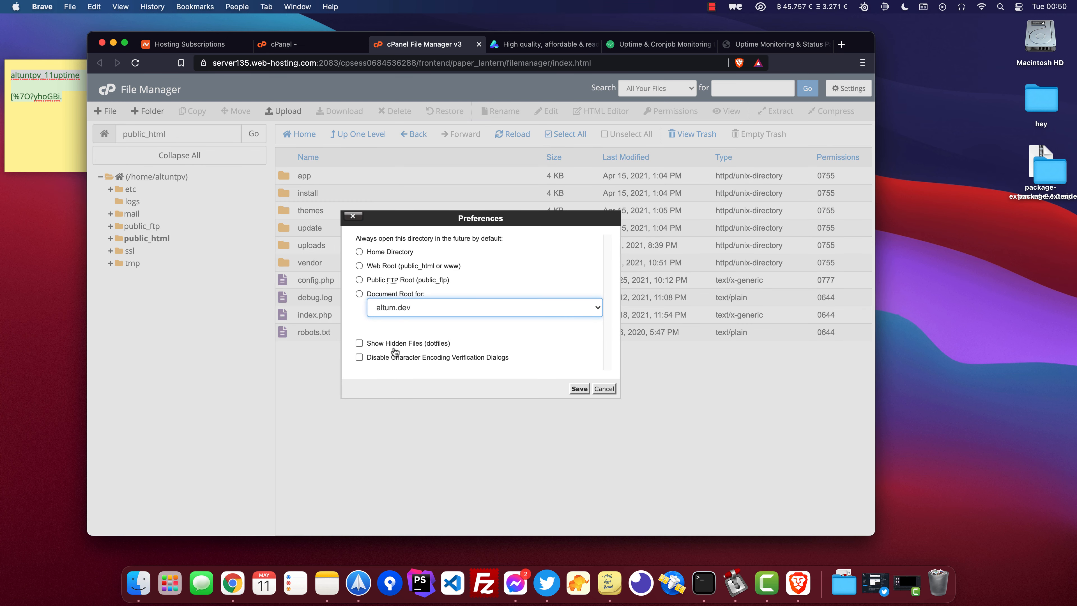
click(375, 344)
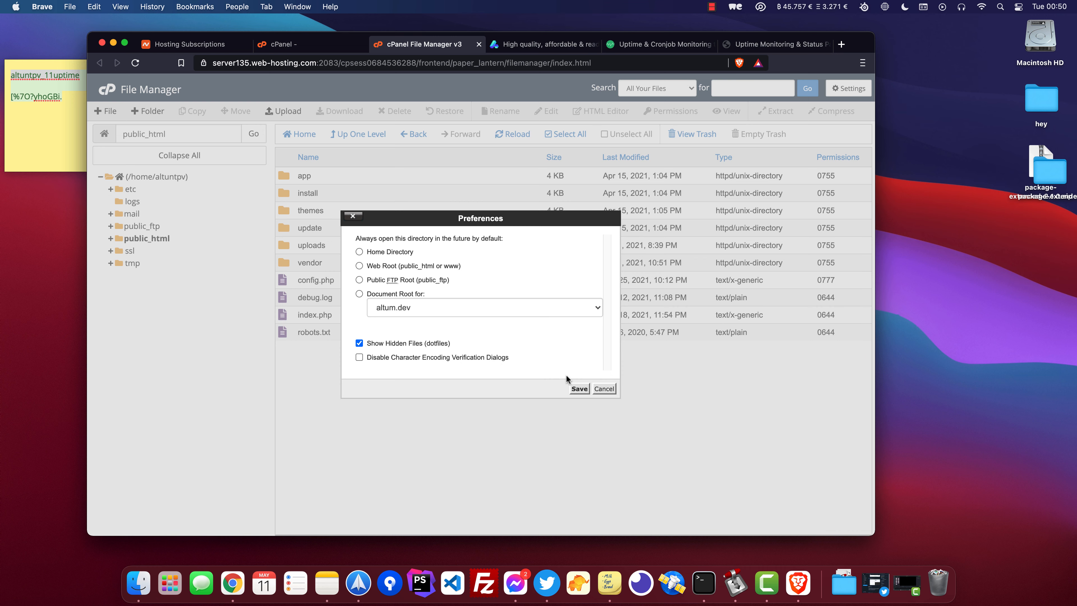
click(579, 389)
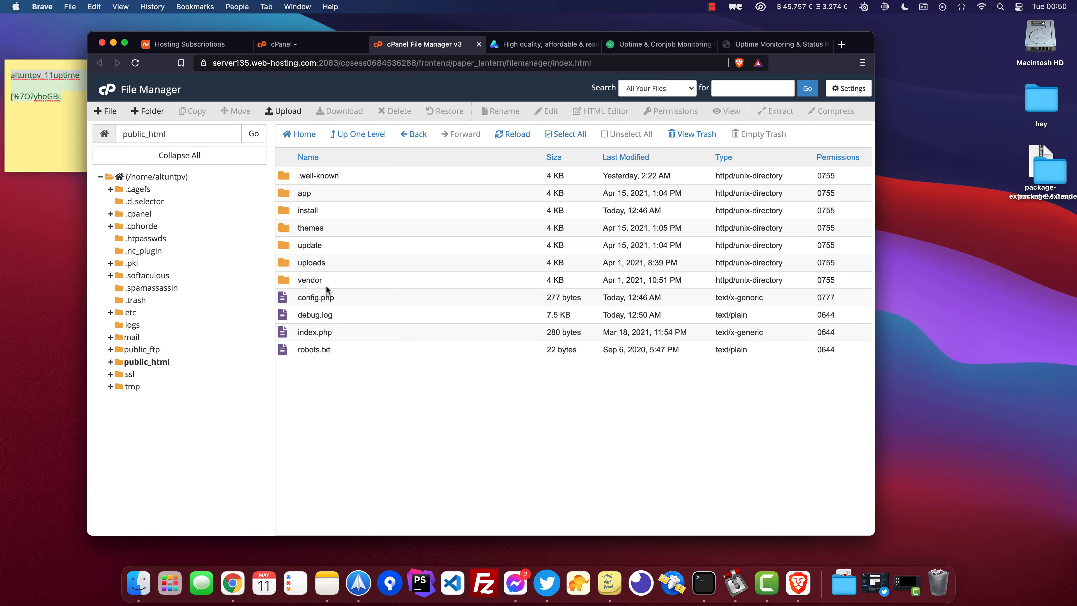
Upload the .htaccess file from the local product folder to public_html.
click(138, 583)
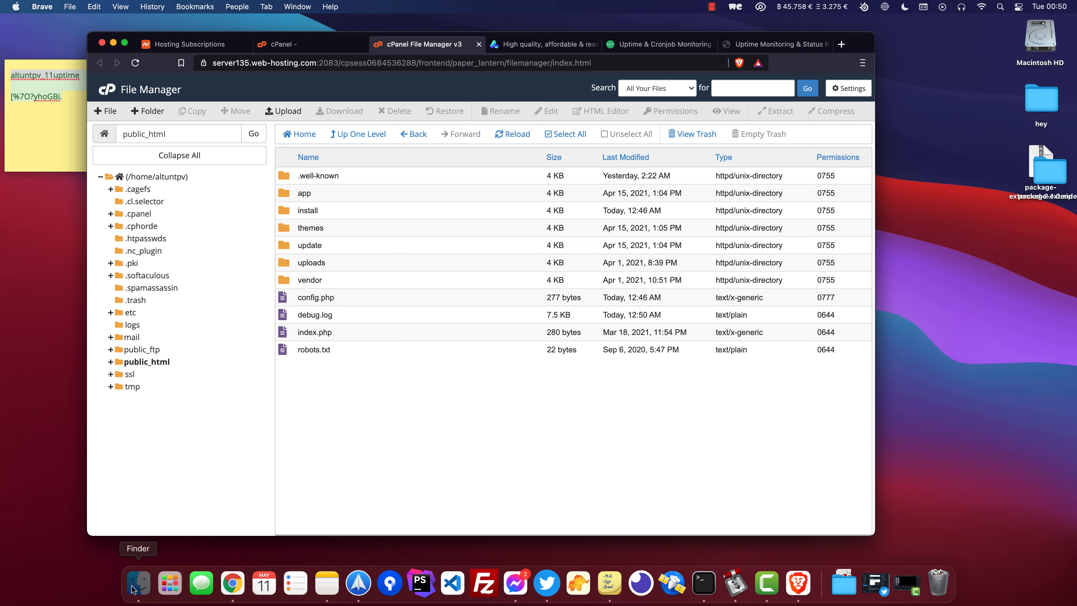
click(358, 296)
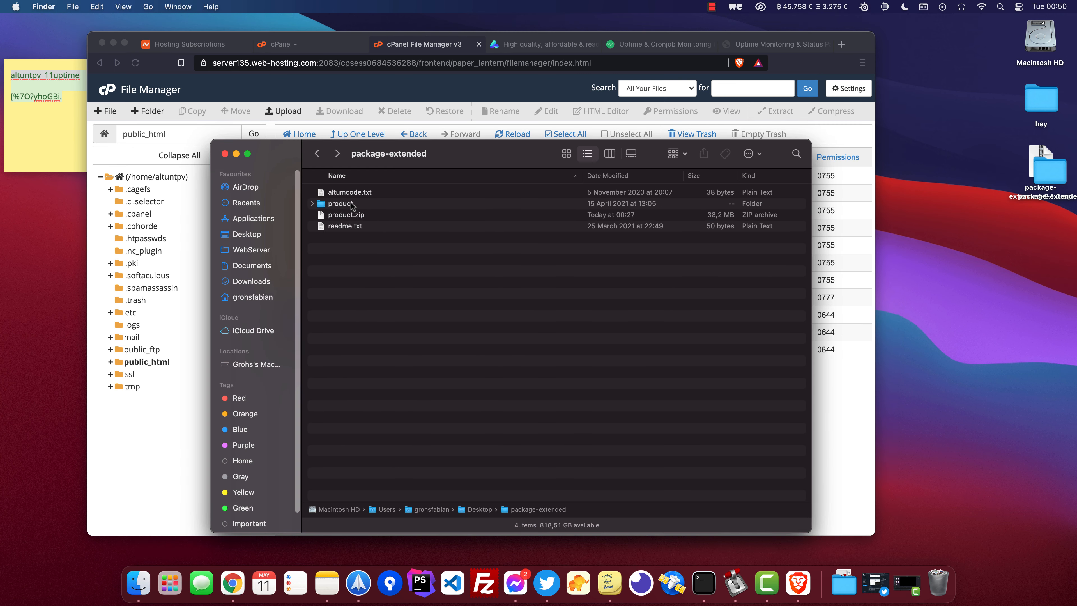
double_click(352, 204)
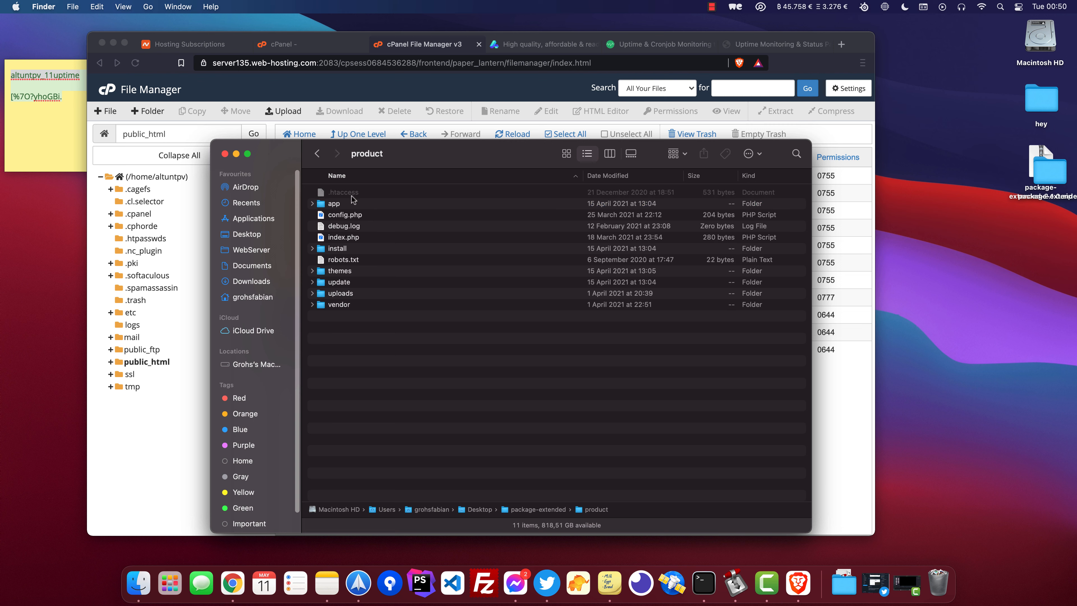
click(369, 193)
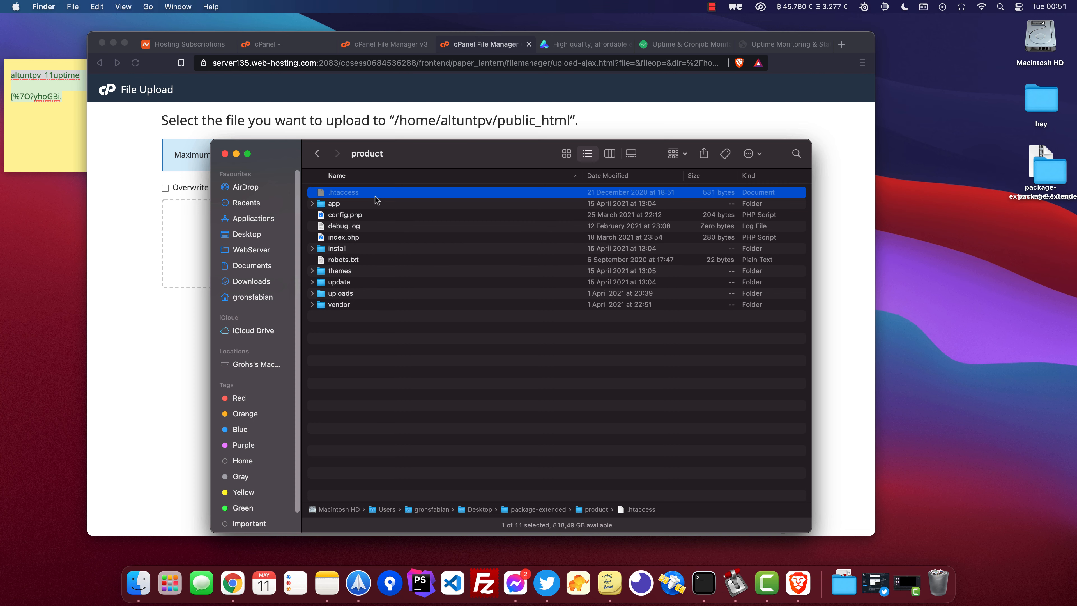
drag(376, 197, 195, 229)
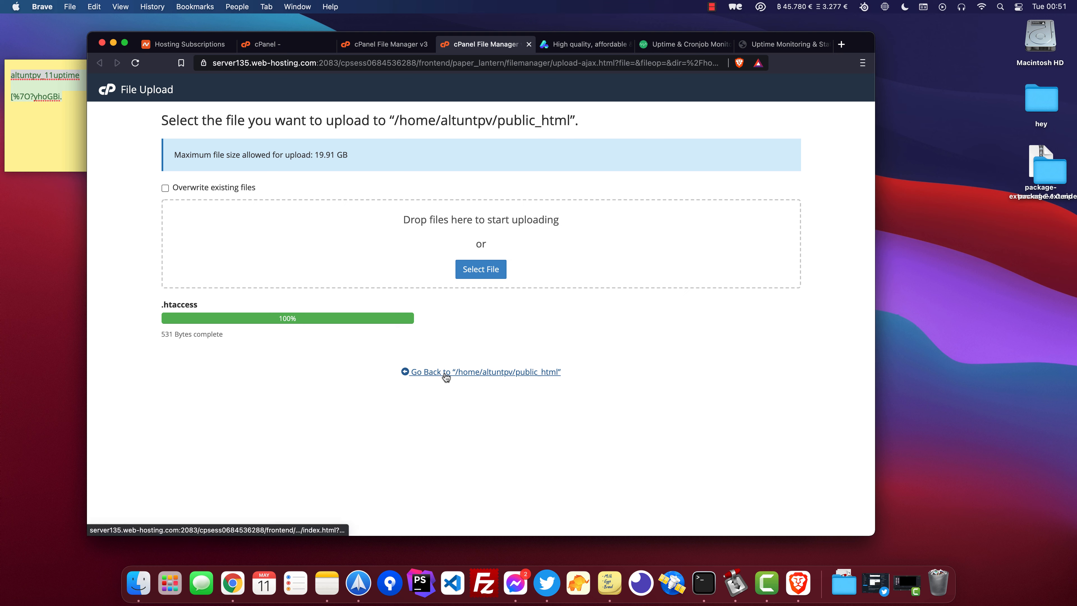
Return to the public_html listing, switch to the installed site and open its Sign in page.
click(415, 372)
click(355, 300)
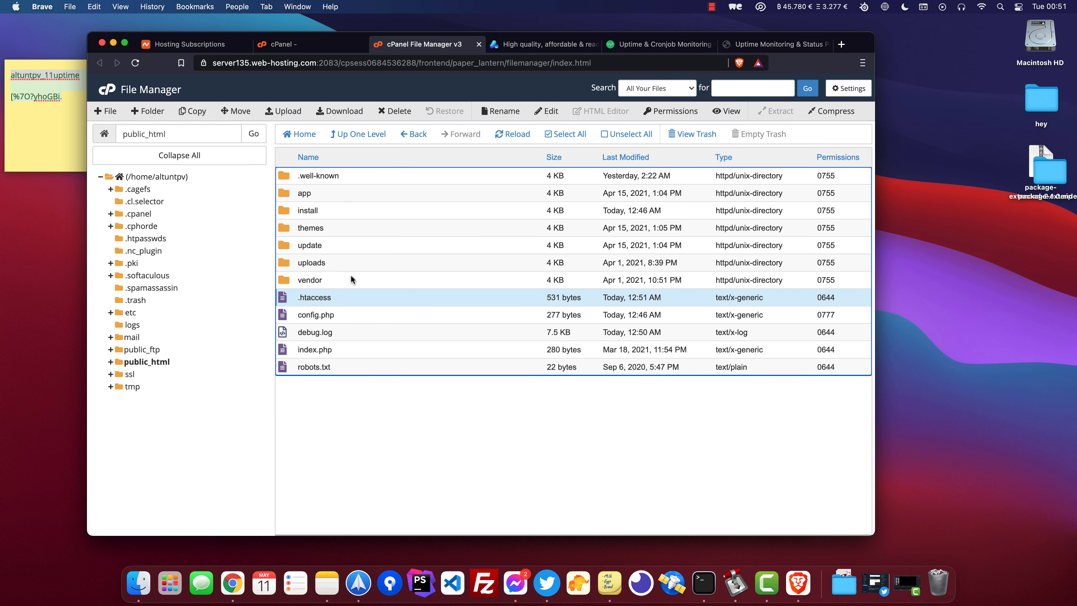
click(763, 44)
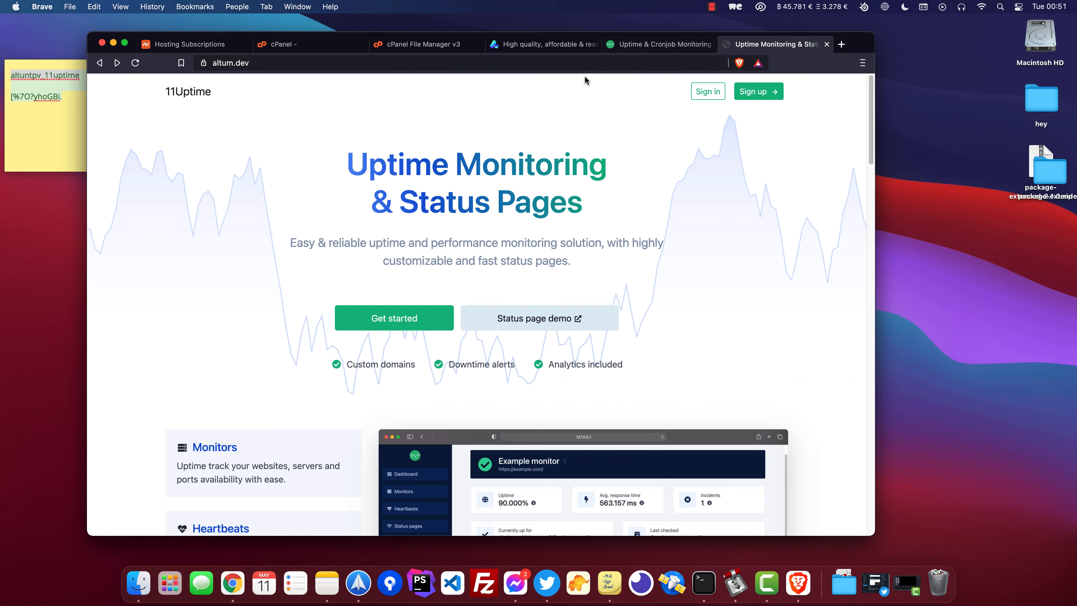
click(707, 92)
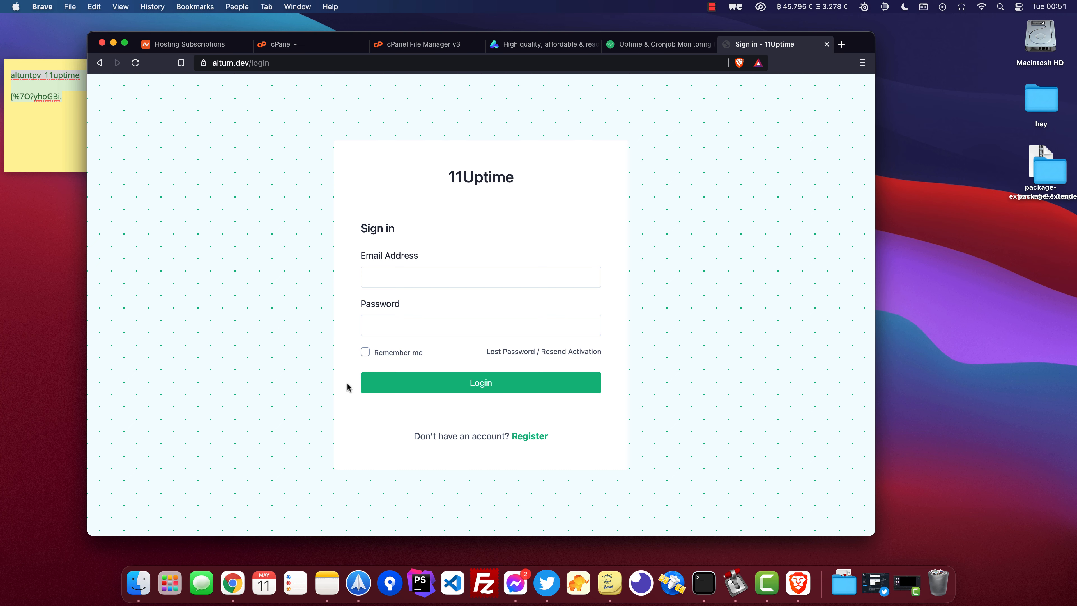
Sign in to the site with the username admin and the admin account password.
click(389, 278)
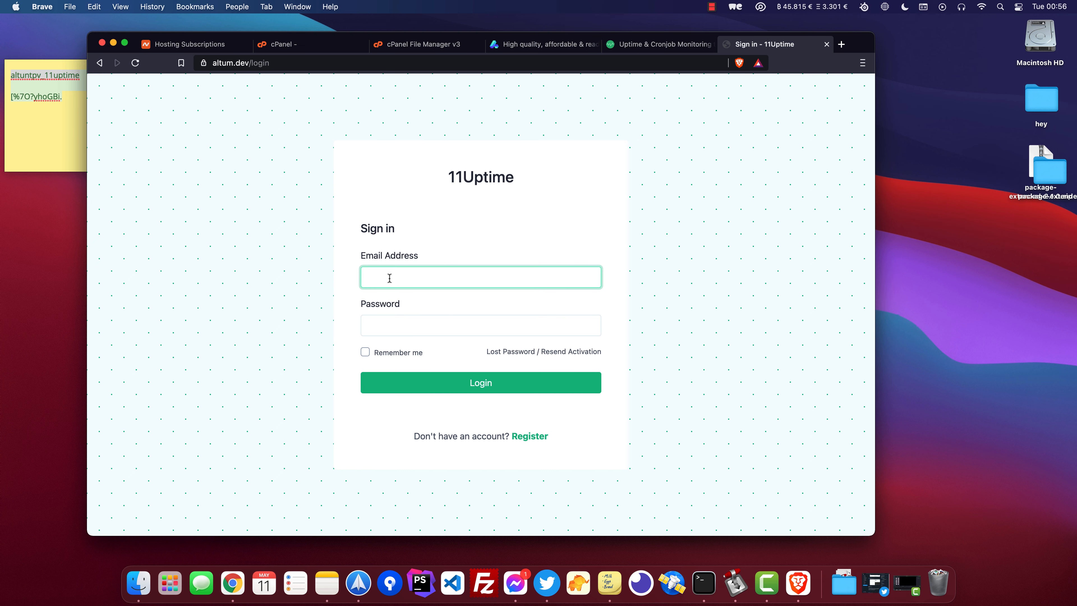
text(admin)
key(Tab)
text(admin)
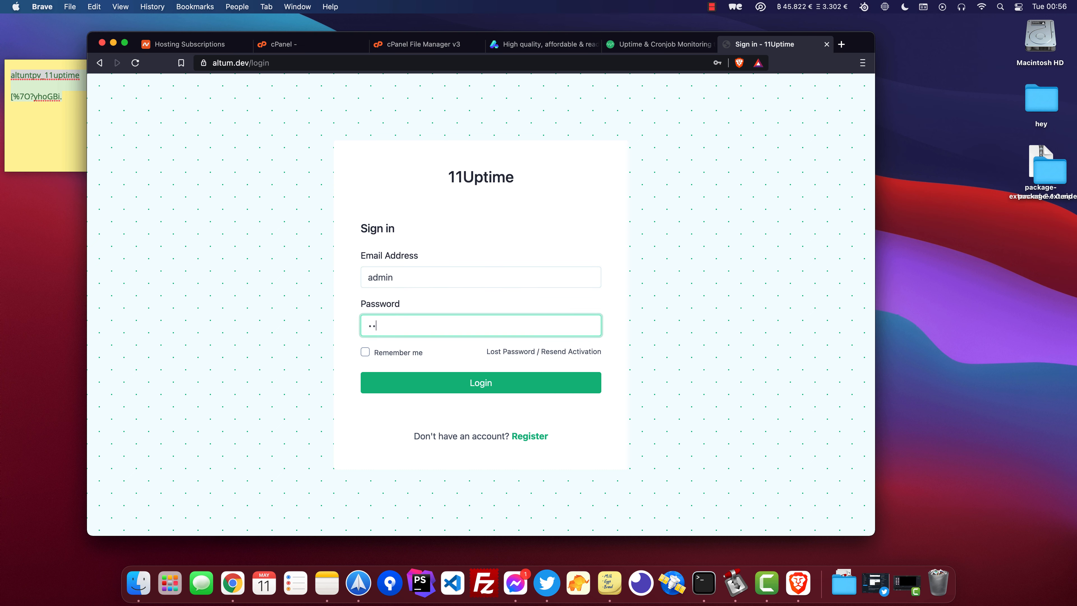
key(Return)
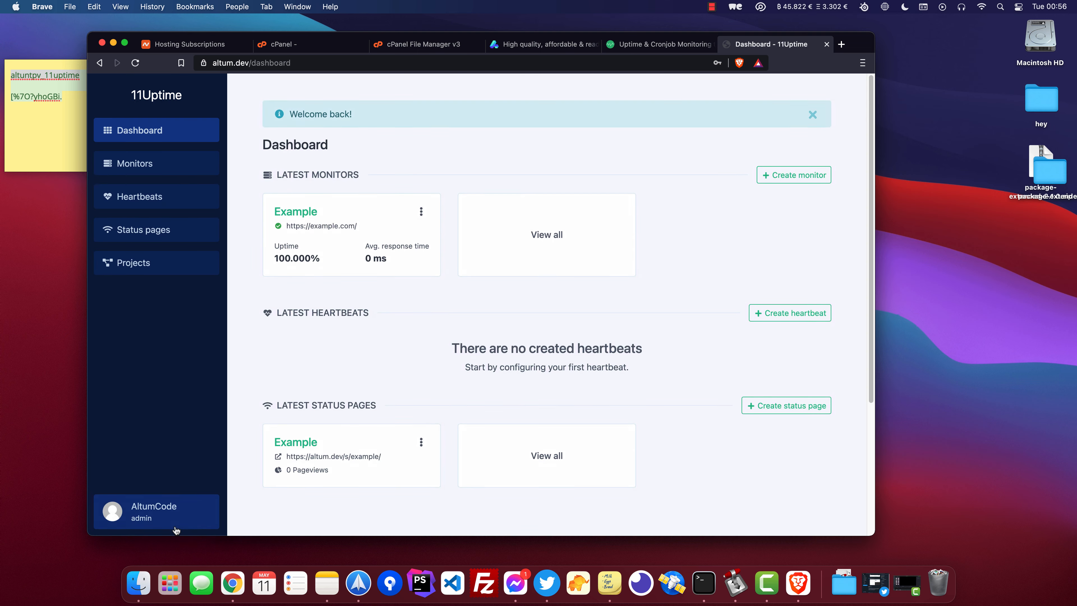
Open the admin panel's Website settings and go to the Cron section.
click(175, 525)
click(169, 427)
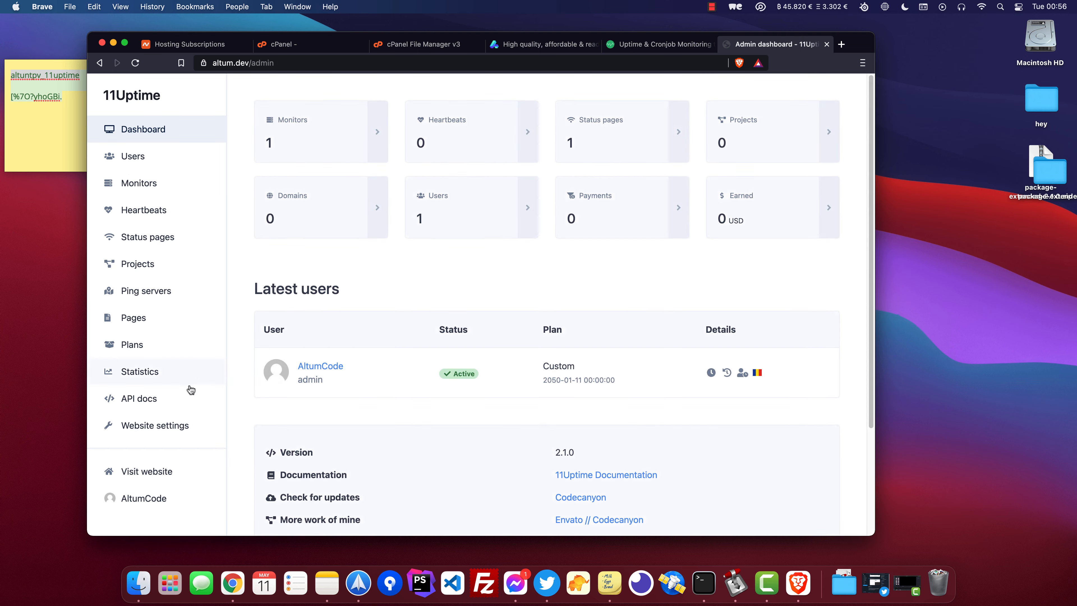
click(172, 426)
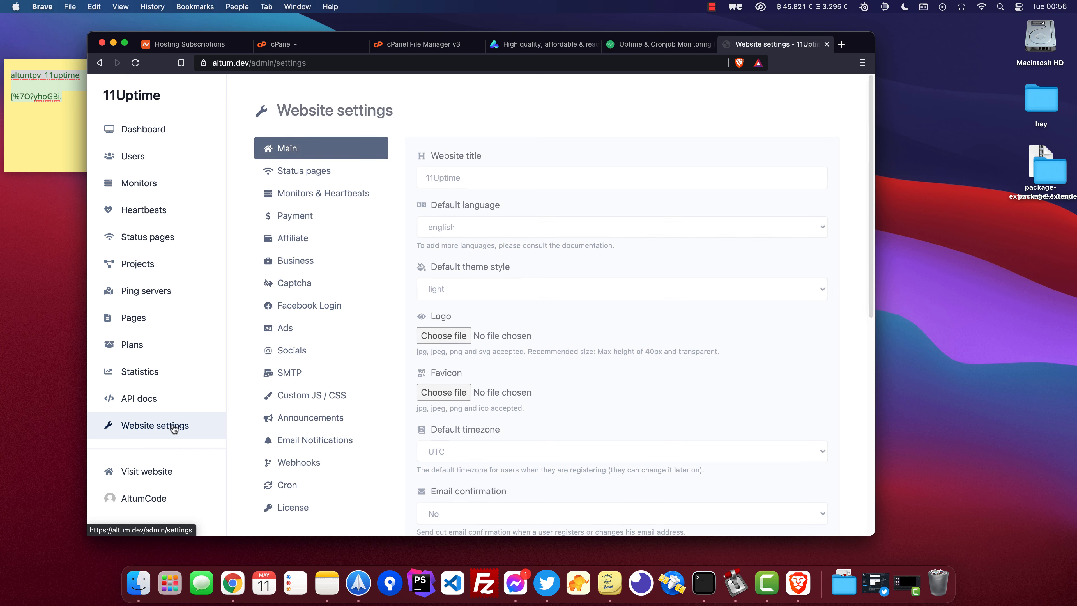
click(309, 487)
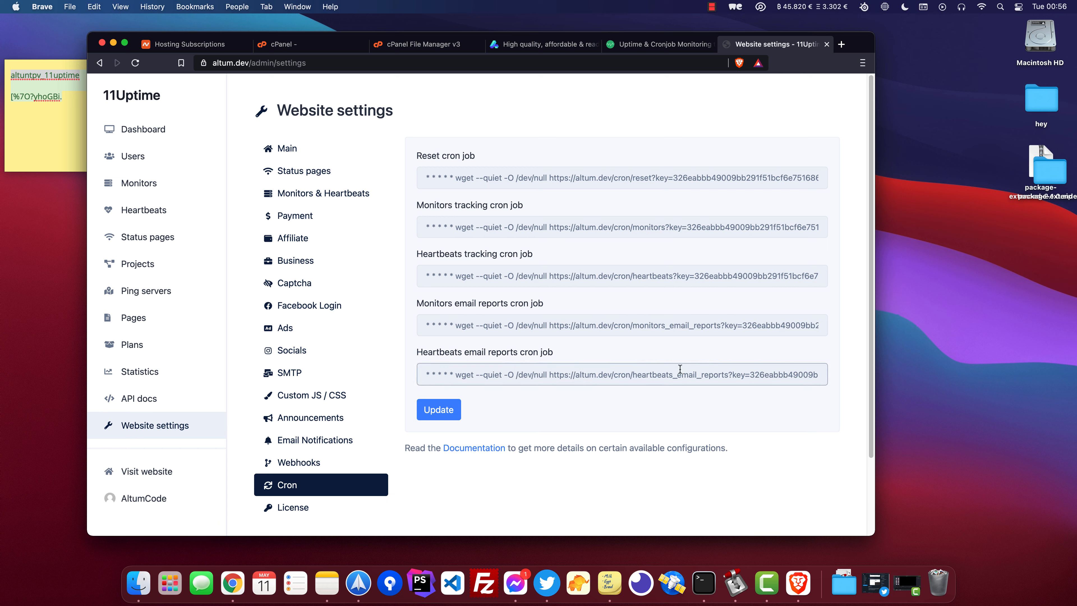
Go to the cPanel home page and open the Cron Jobs tool.
click(289, 45)
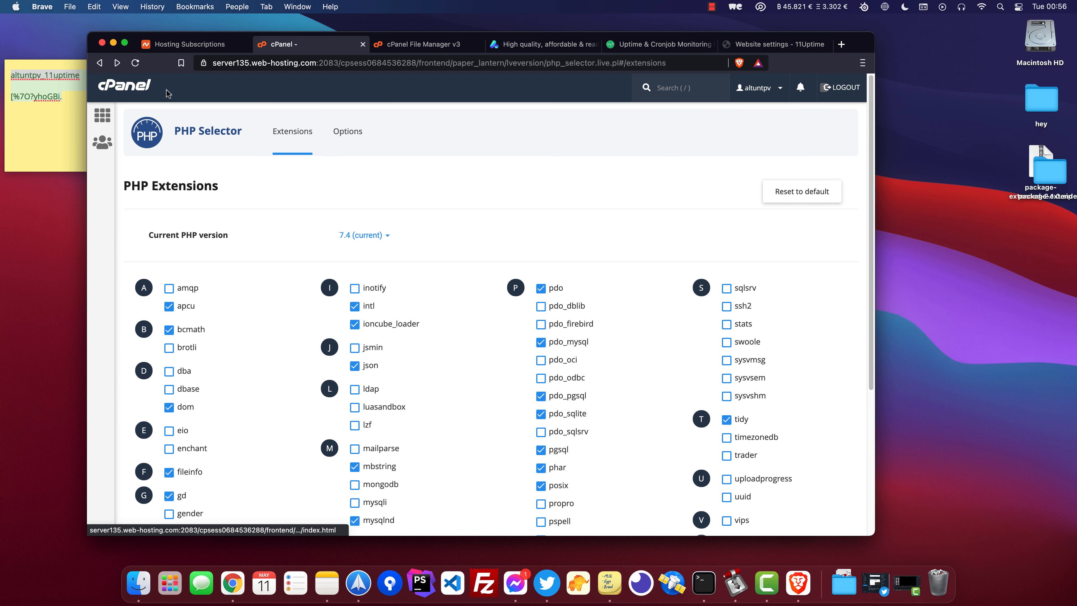
click(120, 89)
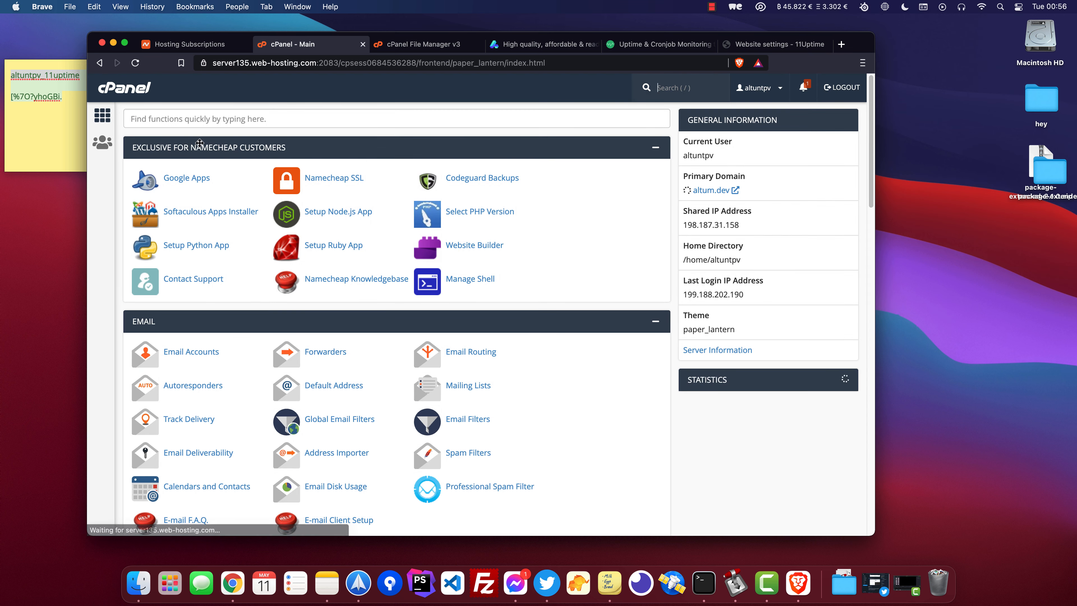
key(super+f)
text(cron)
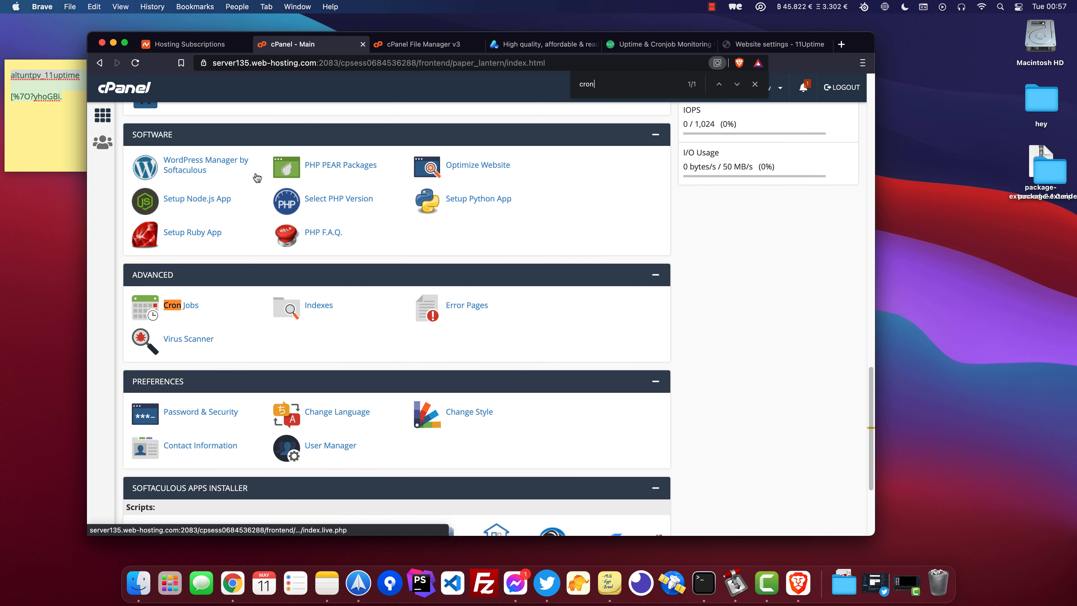
click(174, 306)
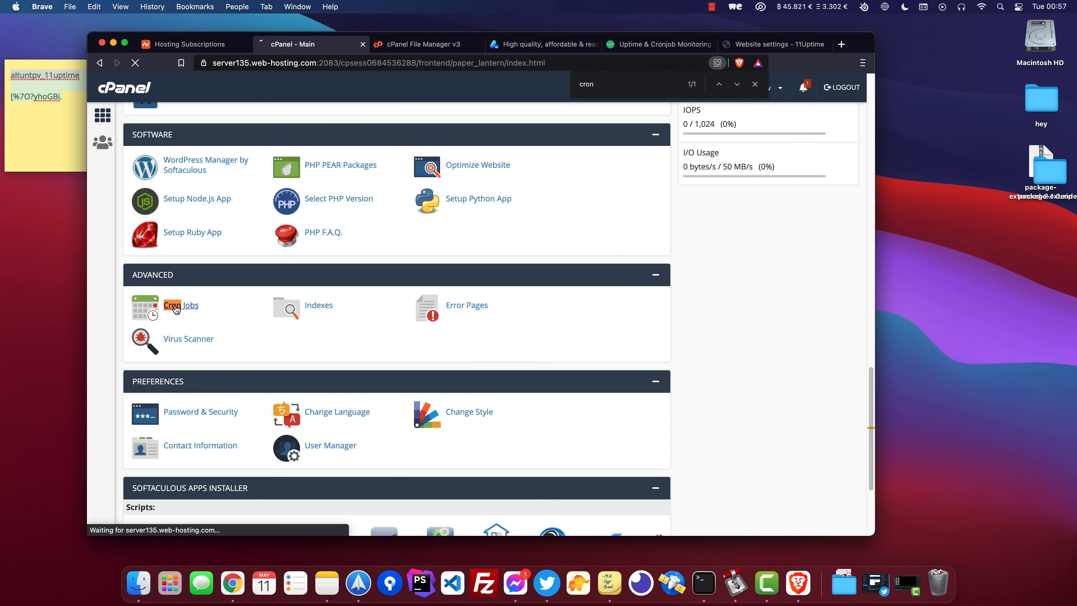
scroll(575, 257, down, 7)
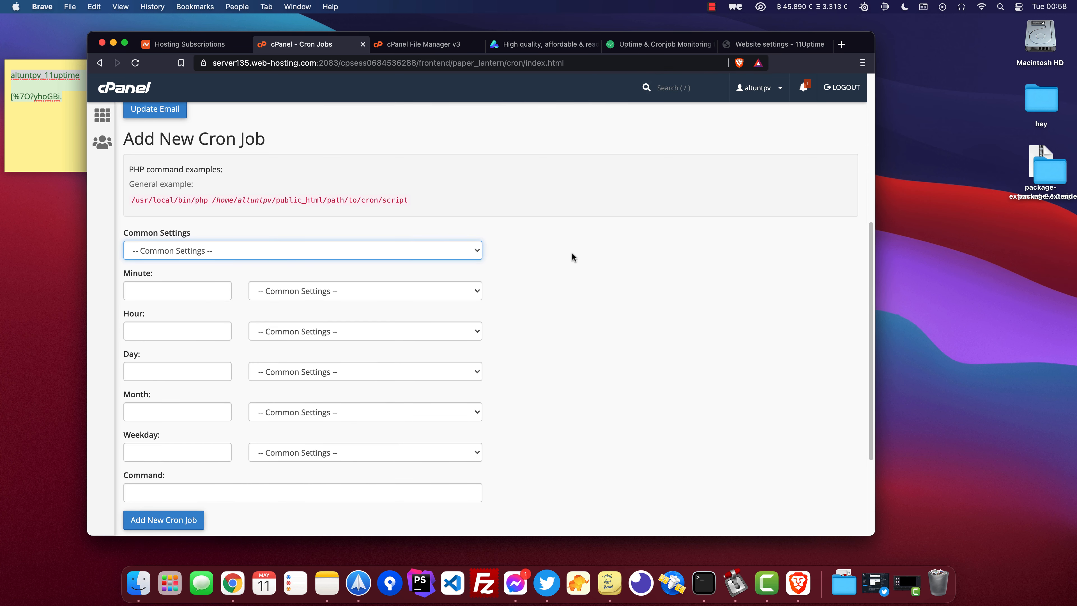
Add a cron job running once per five minutes with the site's Reset cron job wget command.
click(423, 250)
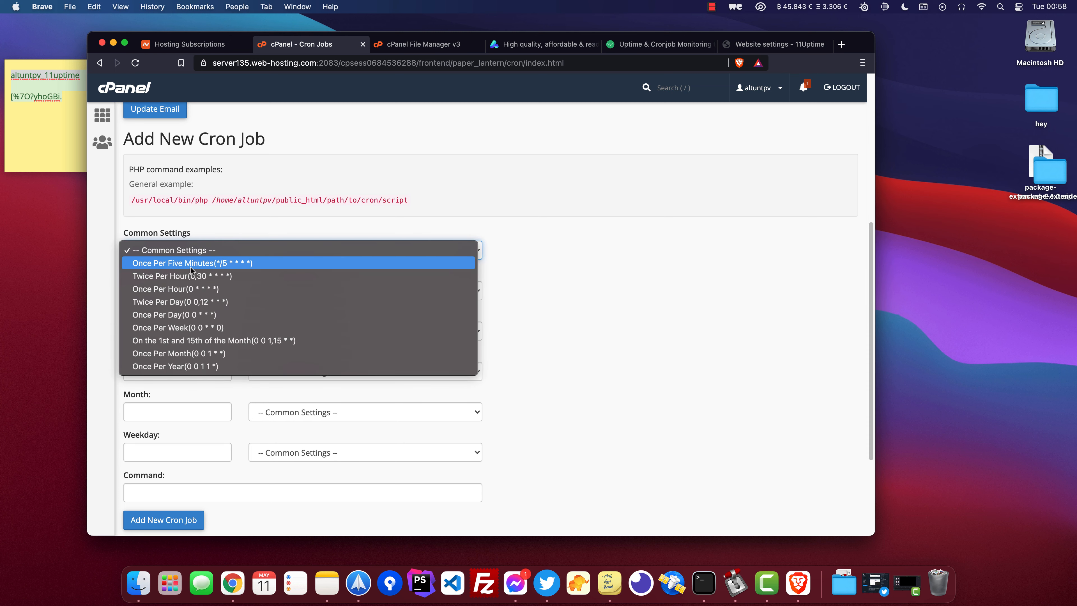
click(169, 263)
scroll(204, 355, down, 2)
click(133, 444)
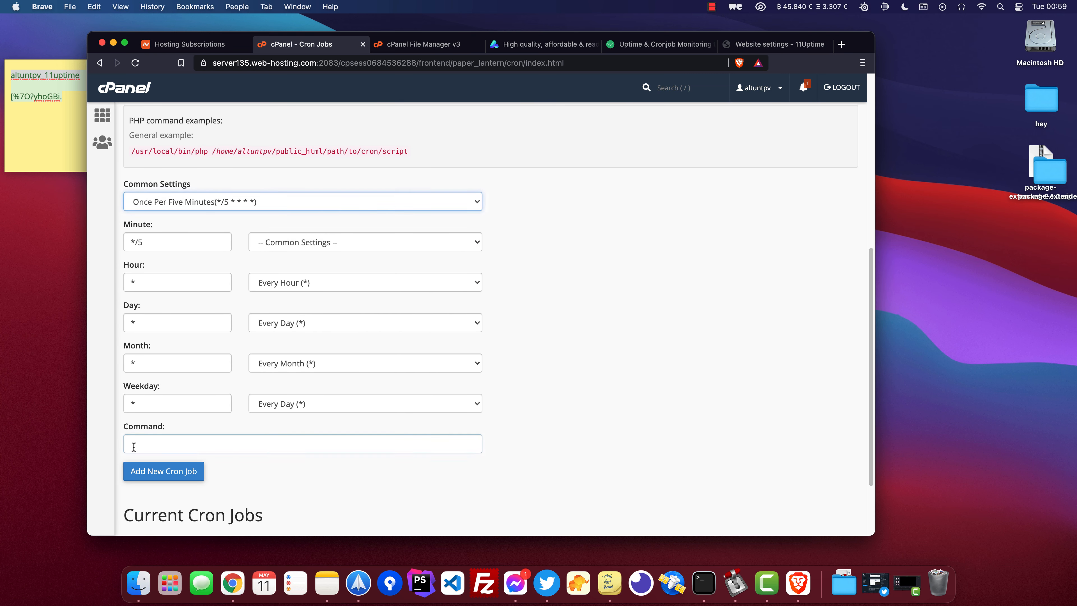
click(753, 45)
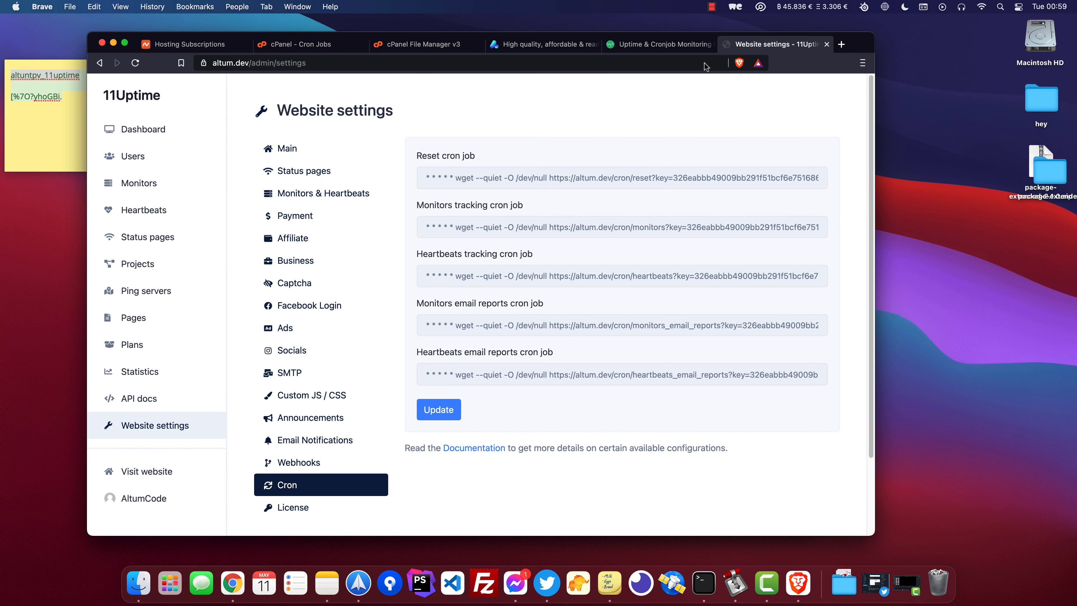
drag(456, 179, 855, 178)
key(super+c)
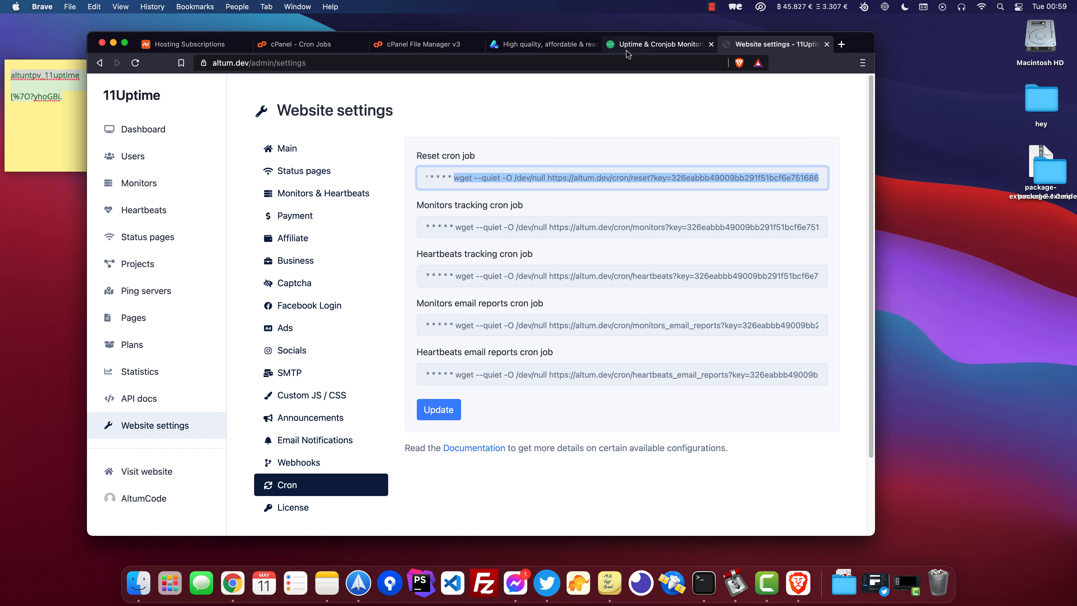
click(282, 44)
key(super+v)
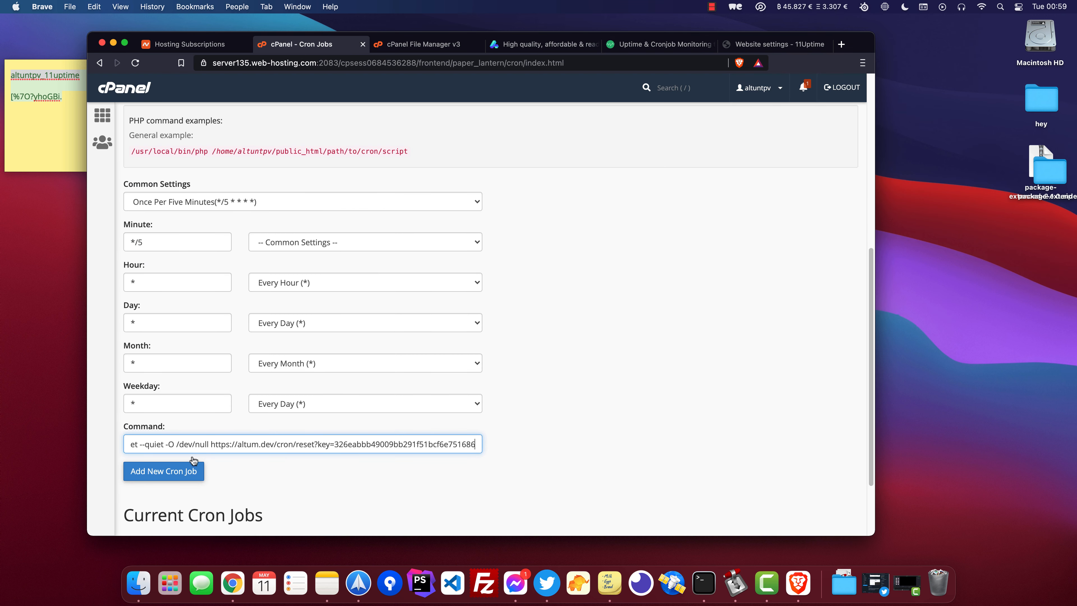
click(178, 471)
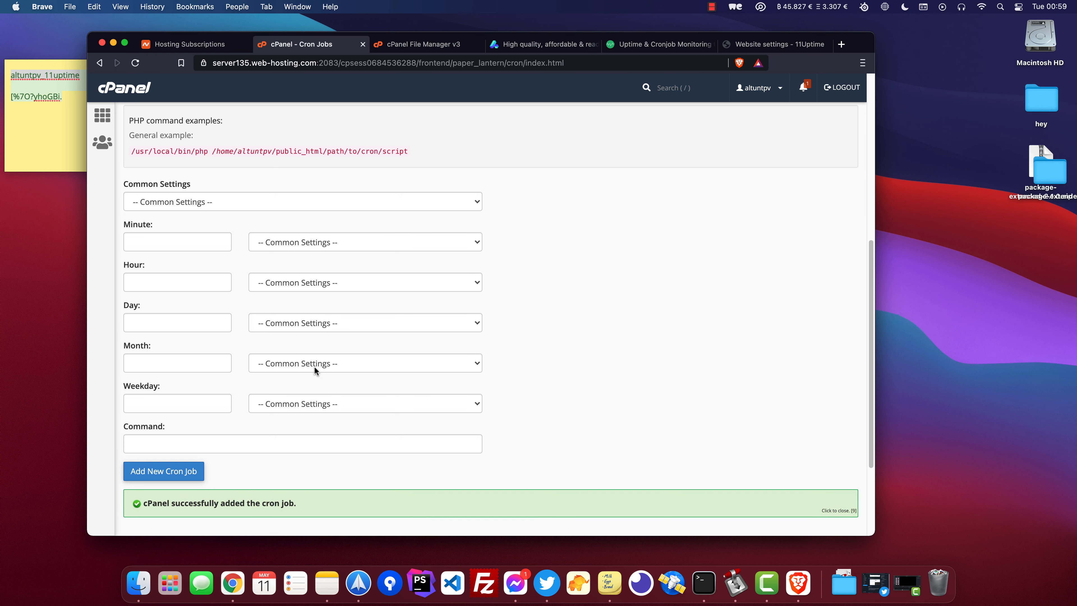
Copy the Monitors, Heartbeats and email reports cron commands from the site's Cron settings.
click(753, 44)
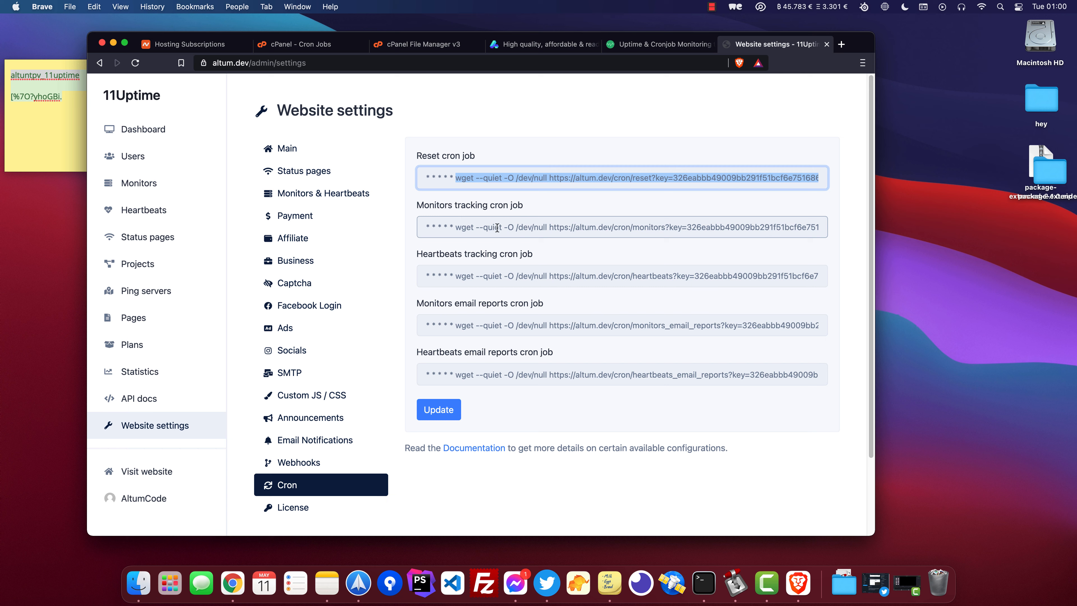
drag(505, 227, 638, 230)
click(627, 278)
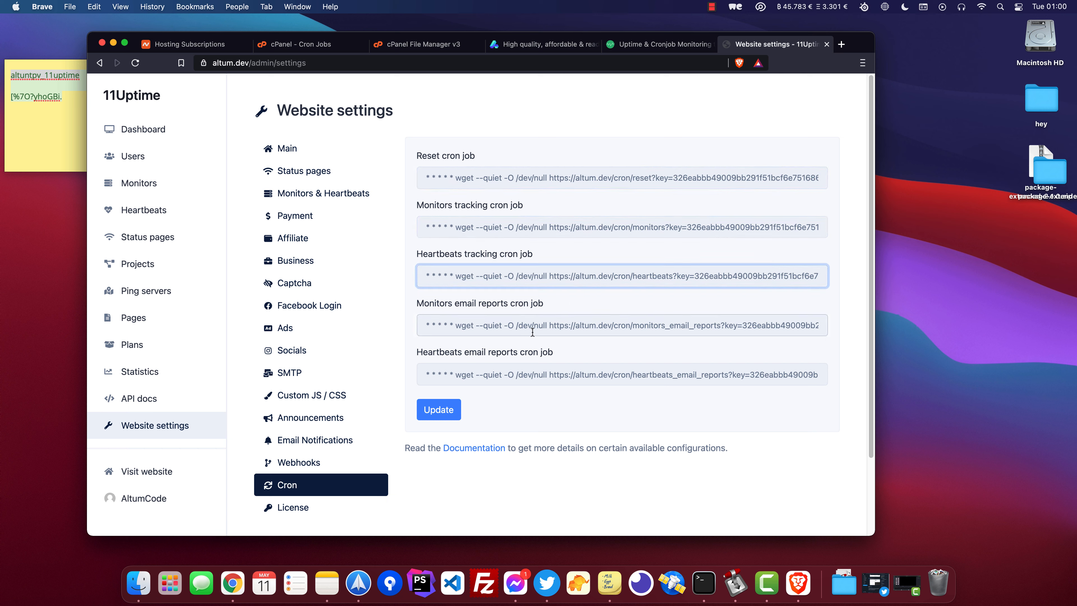
drag(549, 327, 625, 327)
drag(426, 375, 713, 378)
click(684, 409)
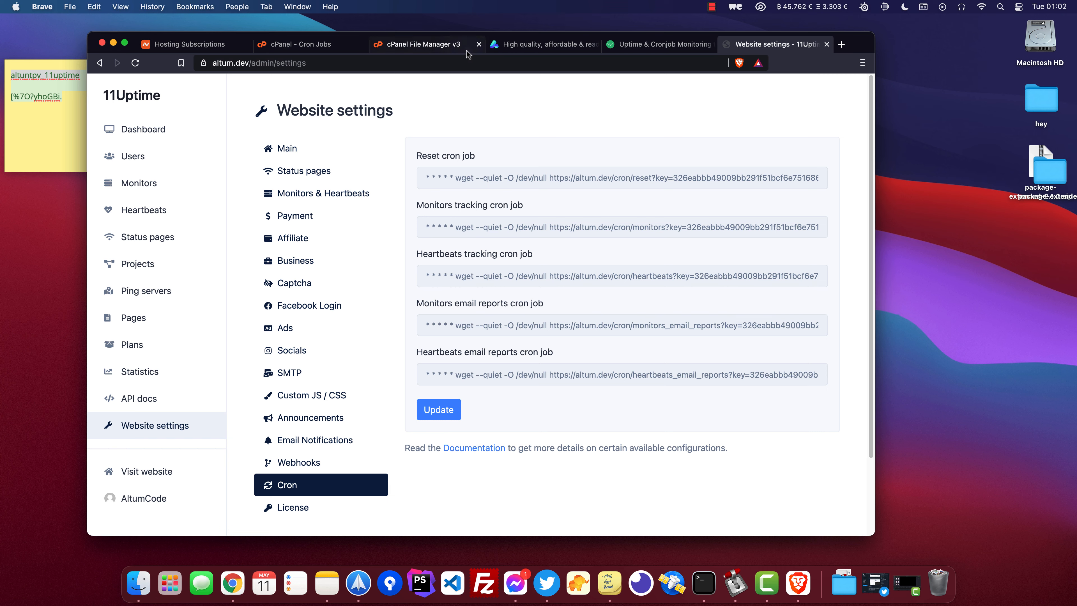
Permanently delete the install and update folders from public_html, skipping the trash.
click(442, 48)
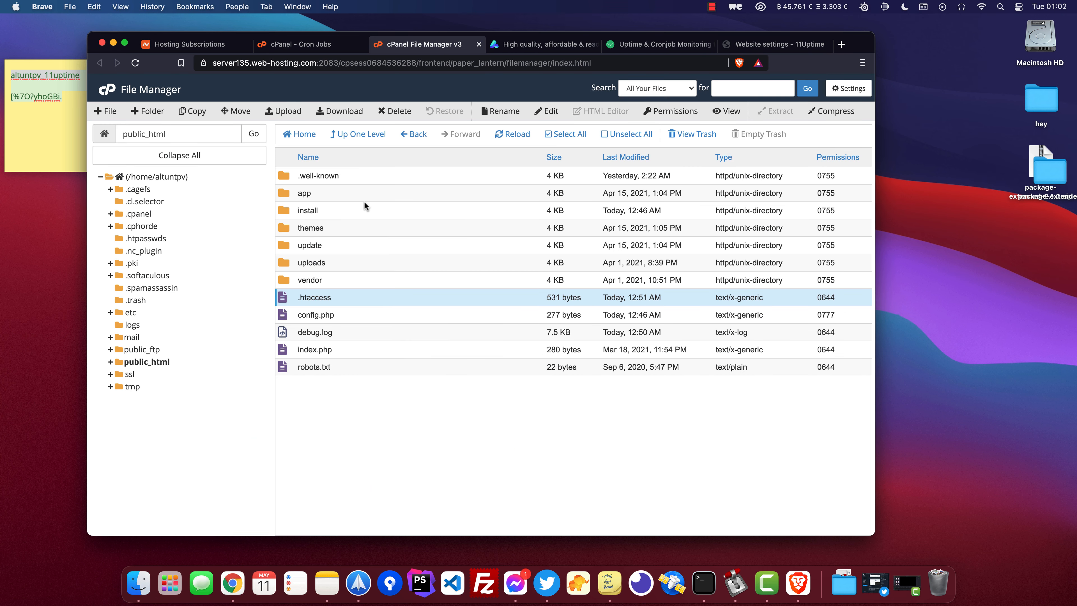
click(370, 211)
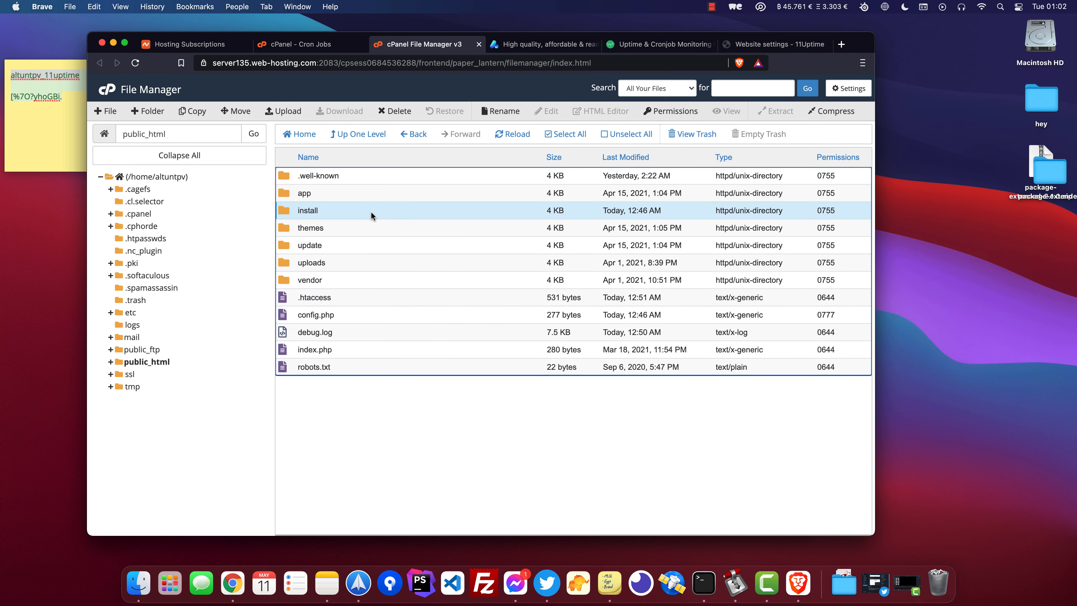
super+click(354, 246)
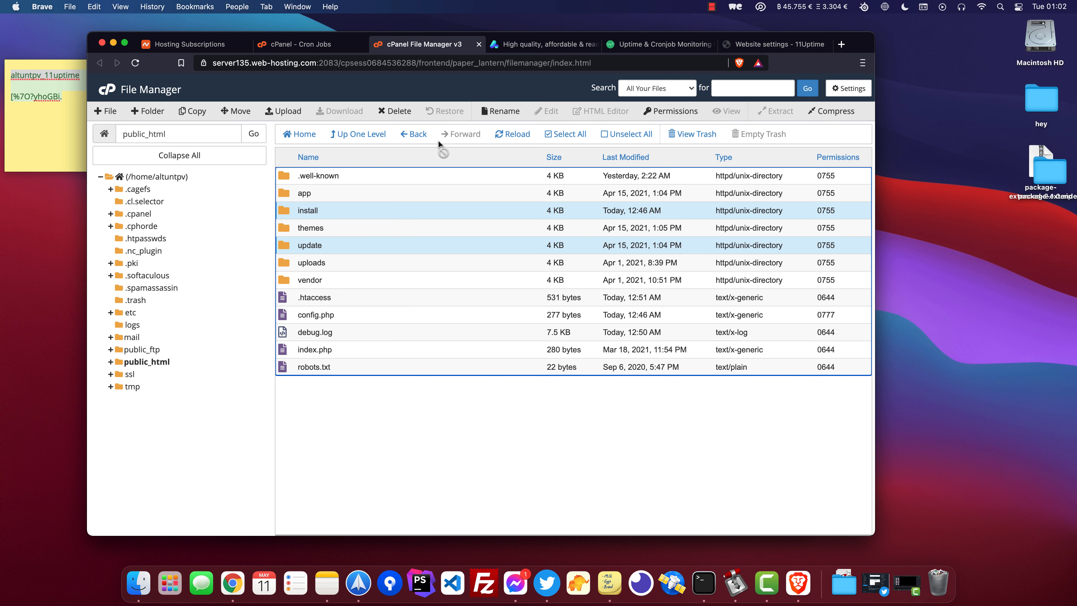
click(396, 111)
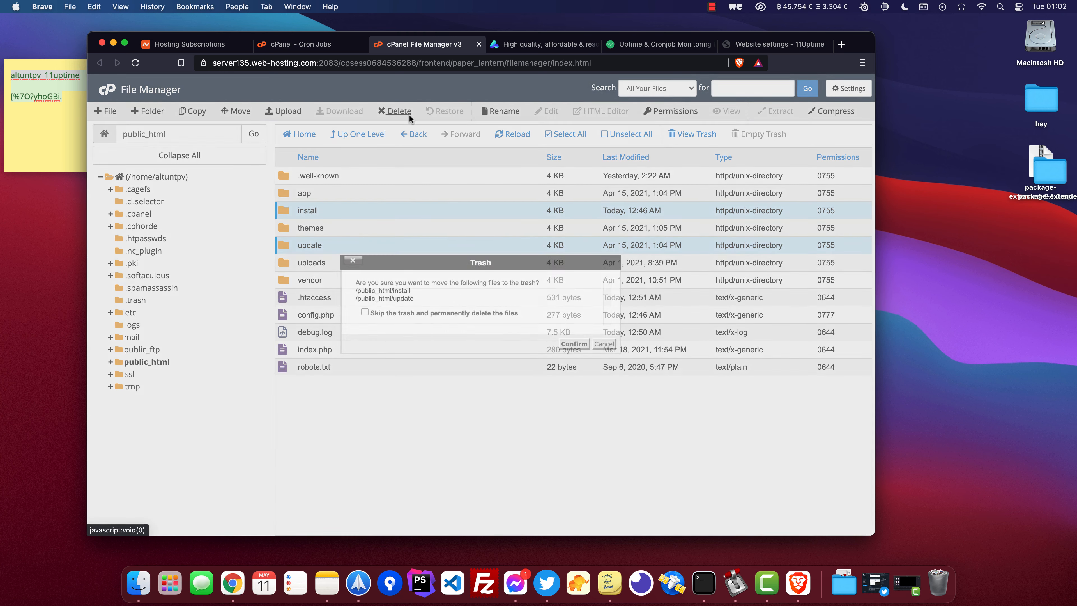
click(497, 313)
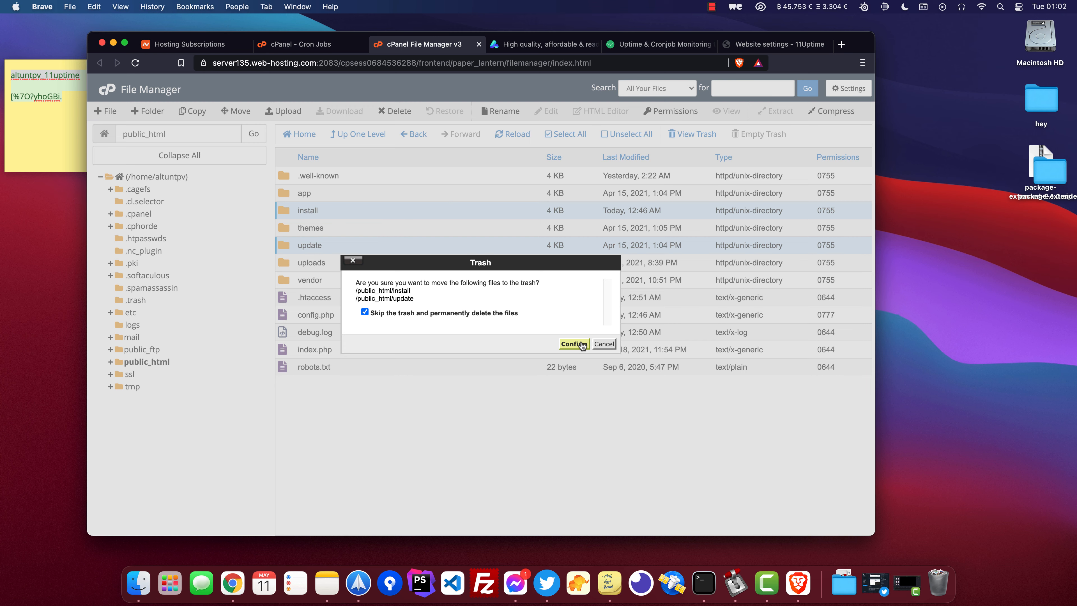
click(574, 344)
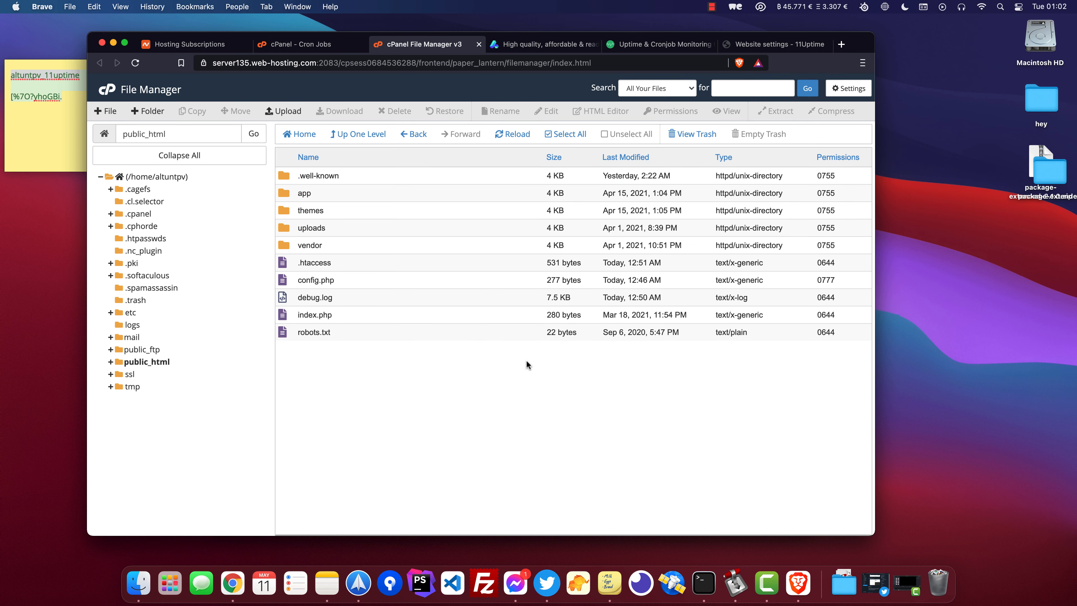